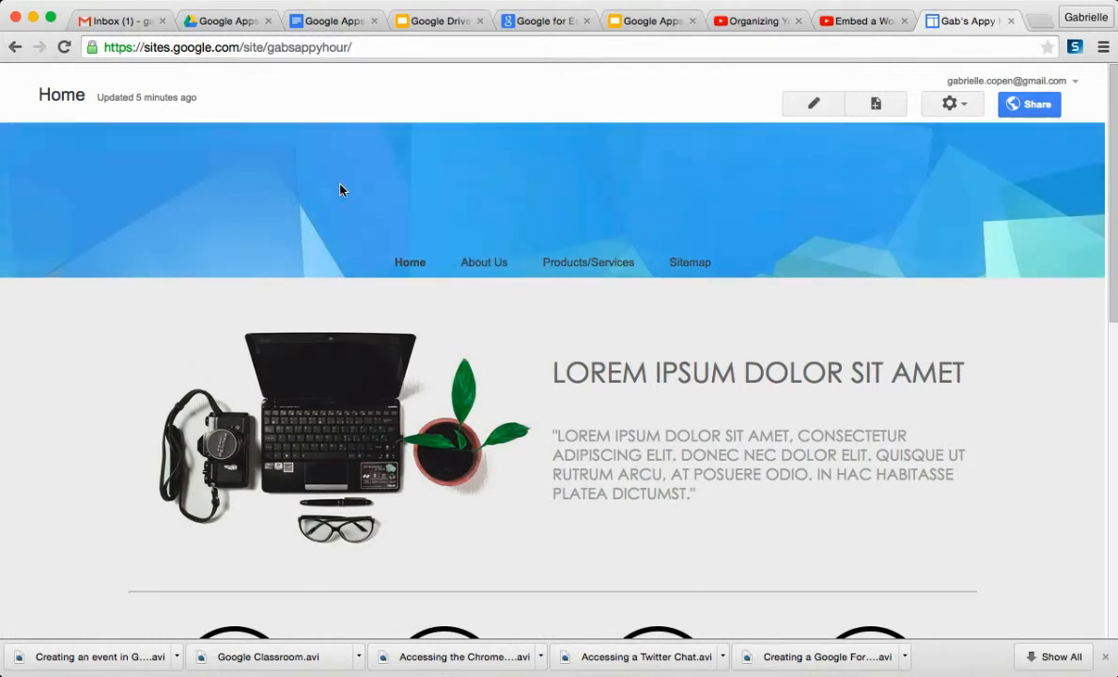
# - Open the site layout editor and review the site header configuration
pyautogui.click(965, 106)
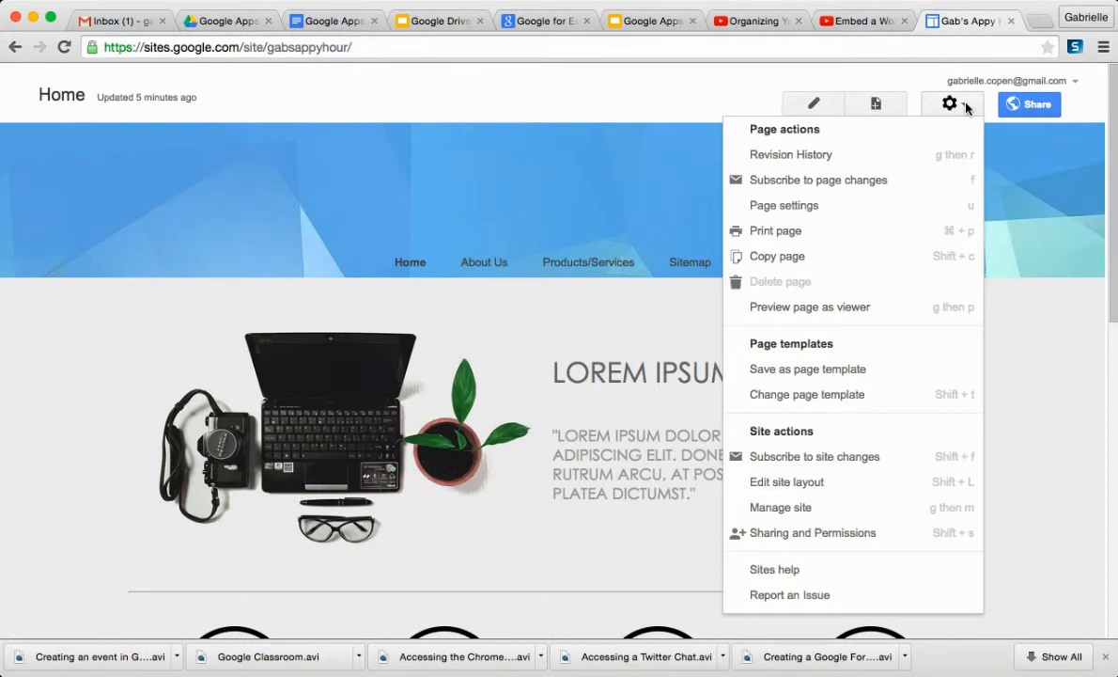
pyautogui.click(874, 488)
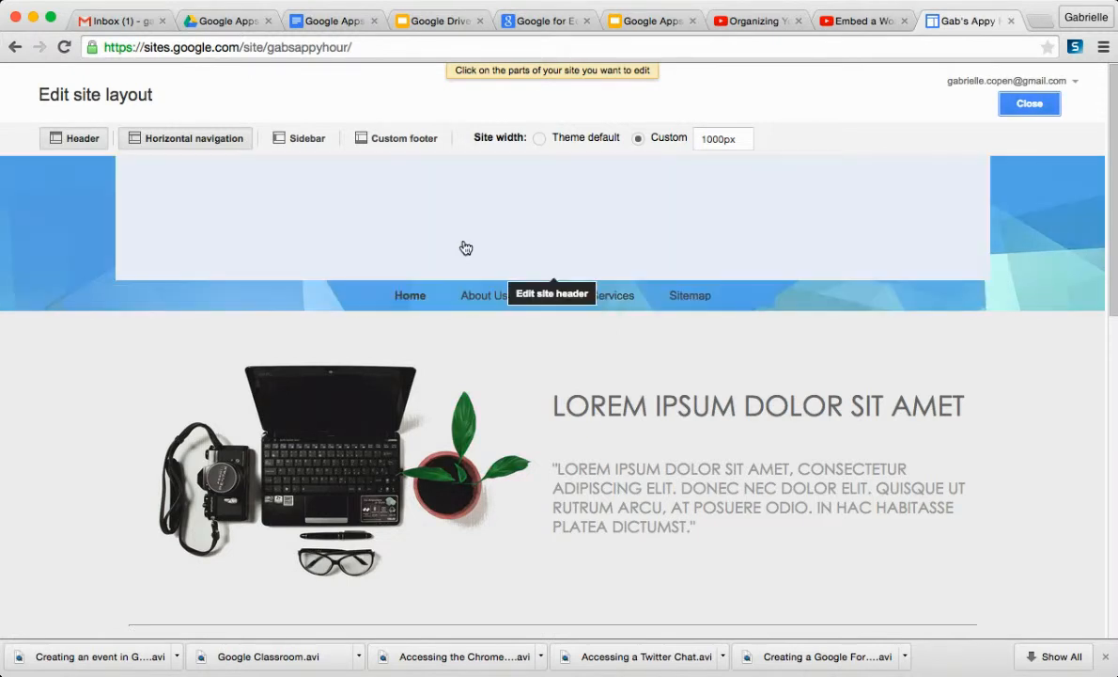
pyautogui.click(463, 246)
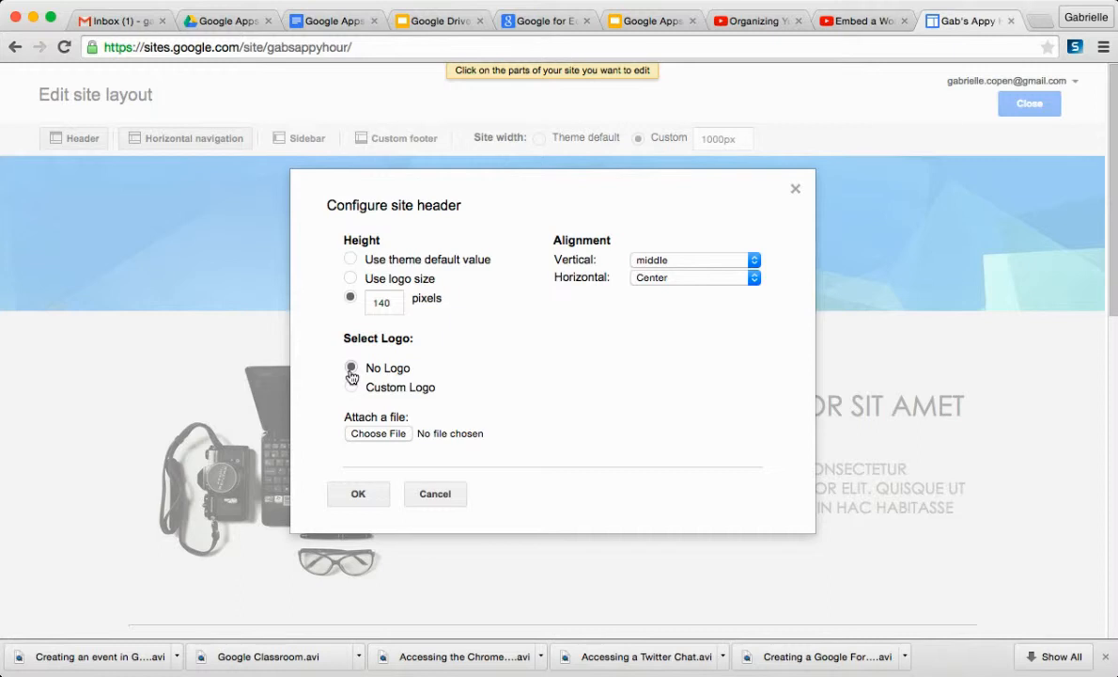
pyautogui.click(364, 495)
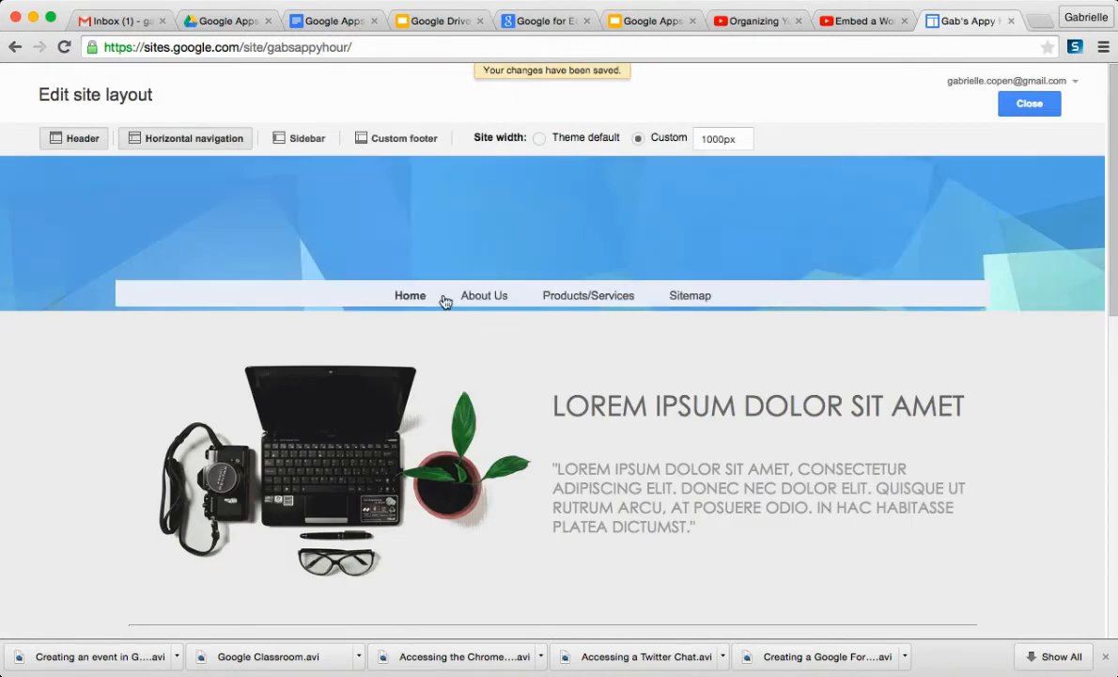
# - Remove the Products/Services page from the horizontal navigation and close the layout editor
pyautogui.click(445, 300)
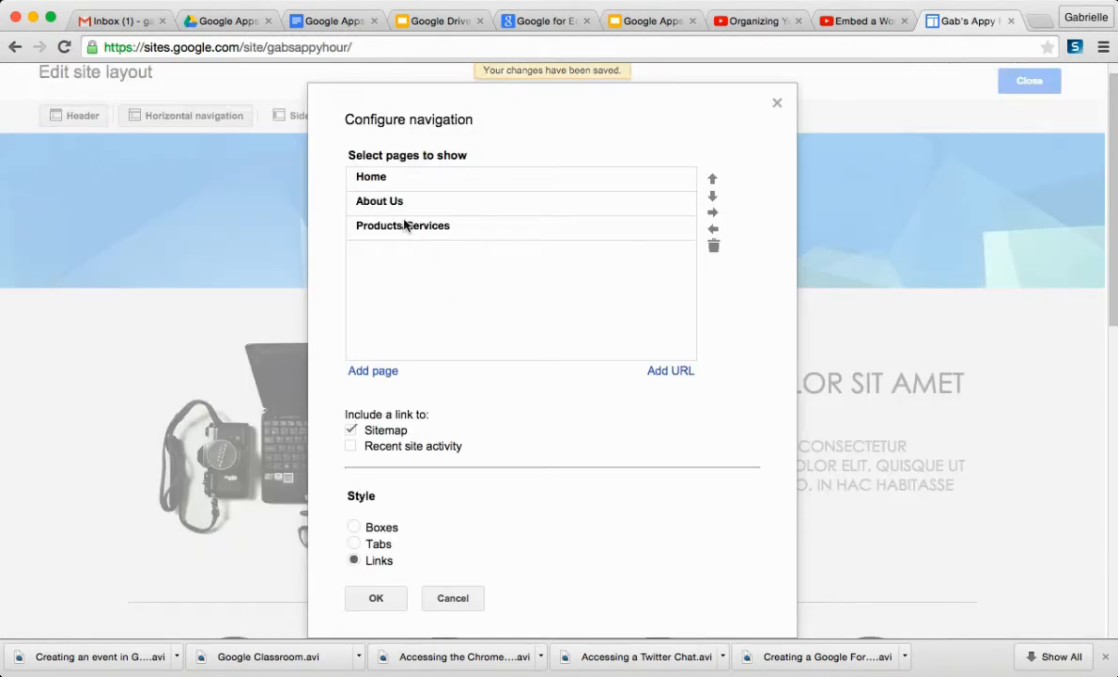
pyautogui.click(576, 227)
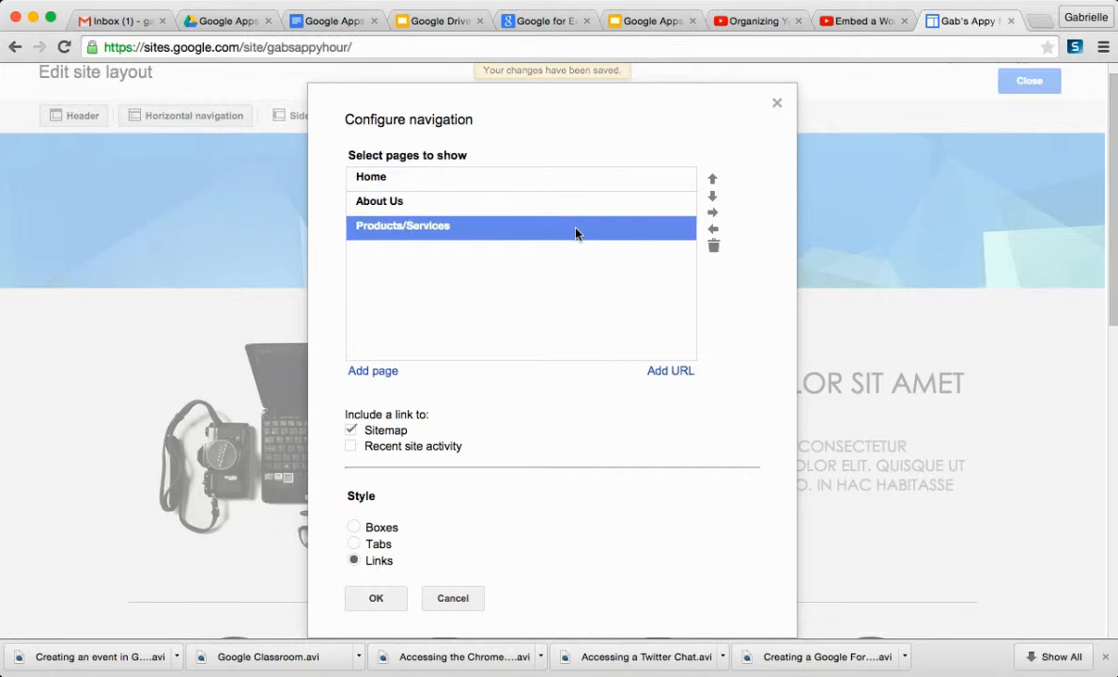
pyautogui.click(714, 247)
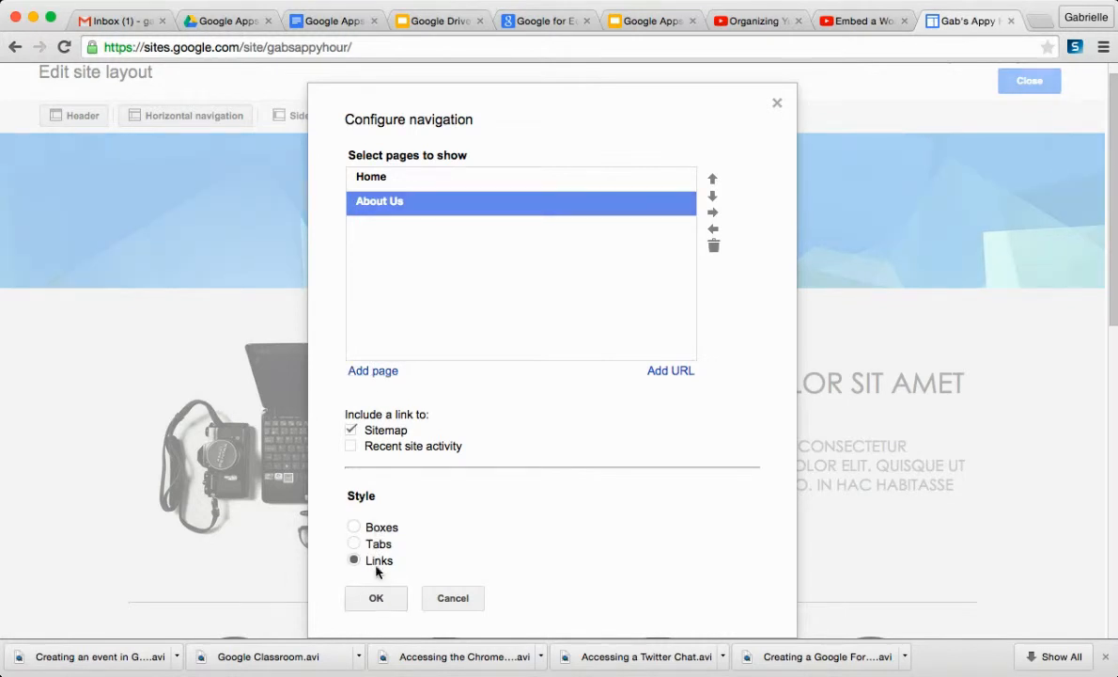
pyautogui.click(375, 597)
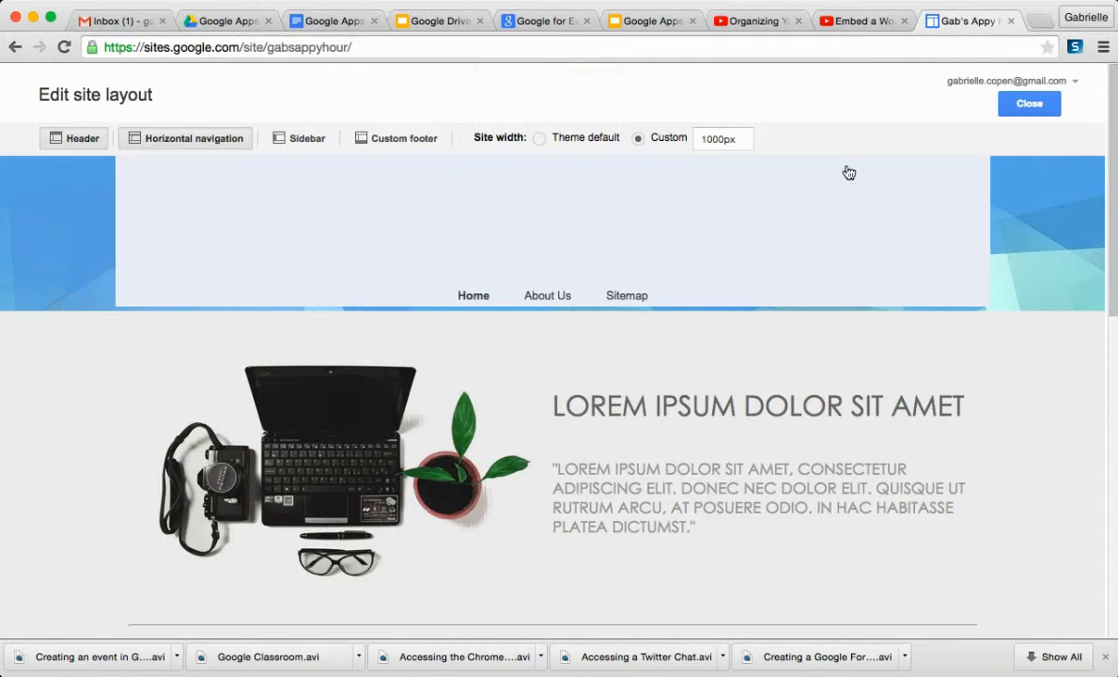
pyautogui.click(1032, 106)
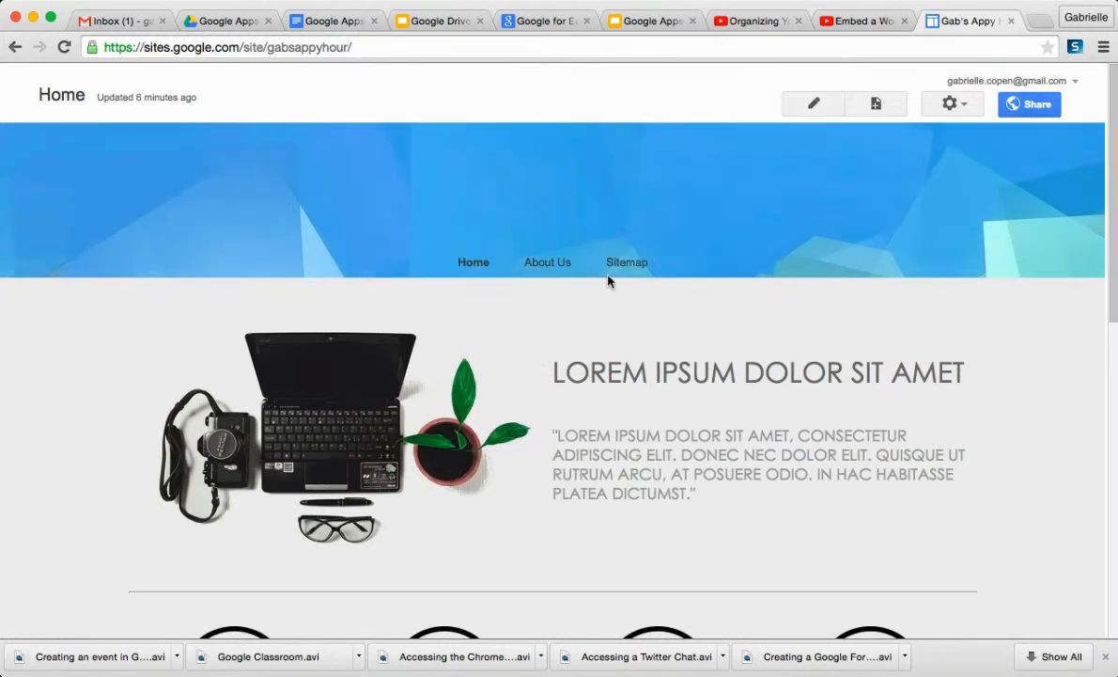
# - Create a new top-level Web Page named Docs Suite
pyautogui.click(875, 105)
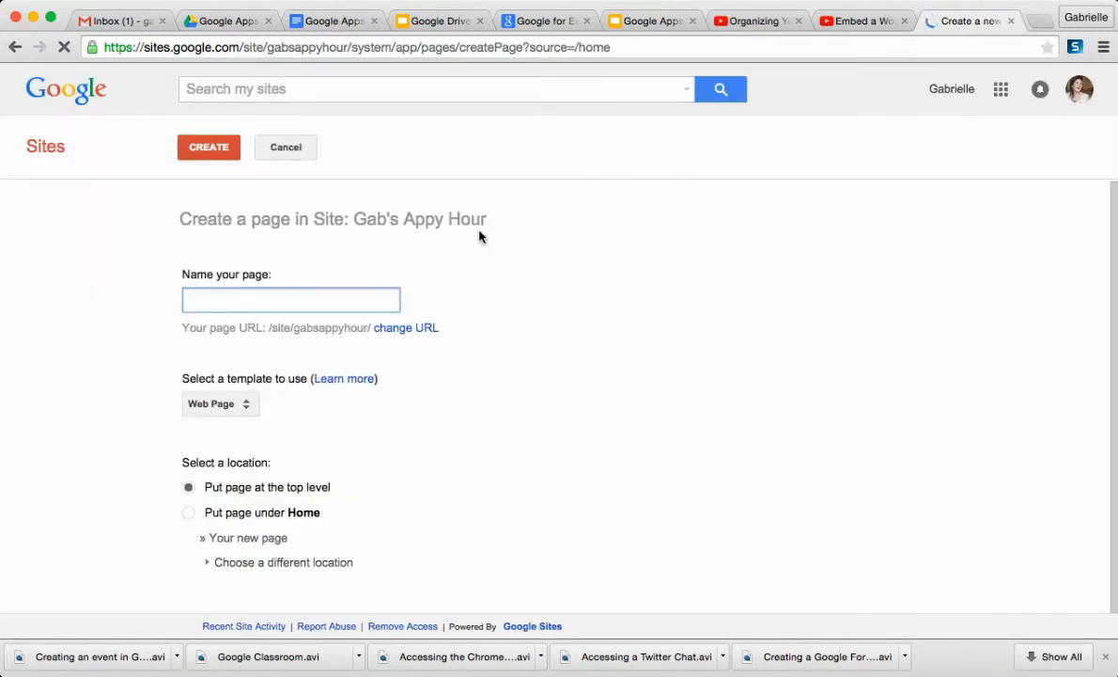
pyautogui.click(488, 220)
pyautogui.click(339, 298)
pyautogui.write('Docs Suite')
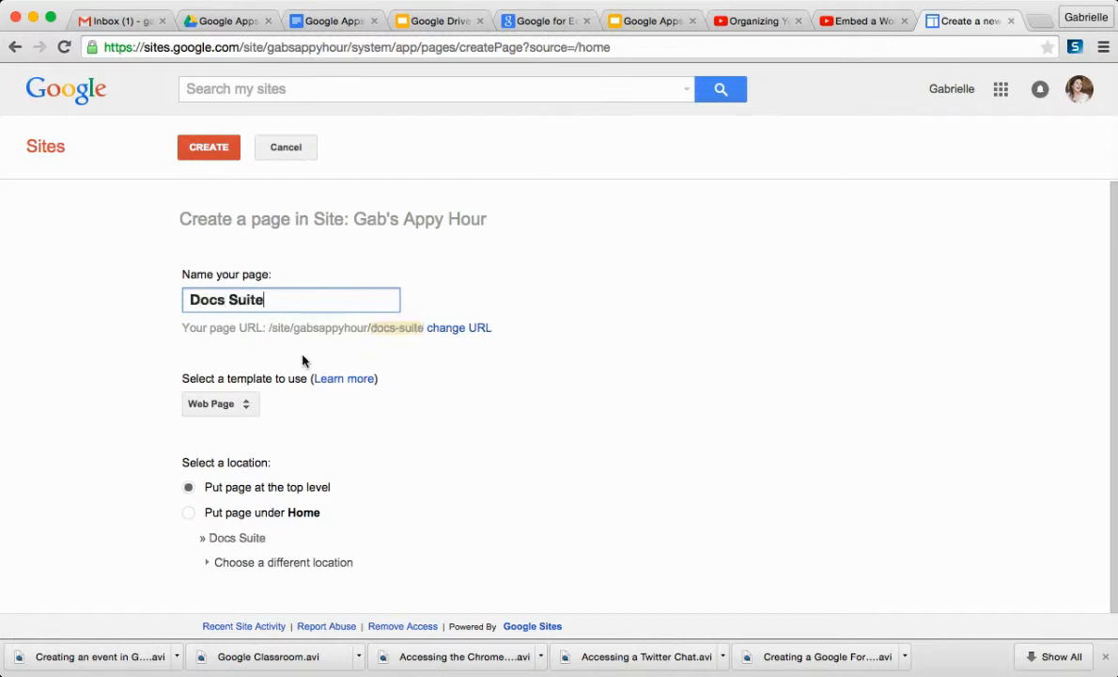
pyautogui.click(236, 409)
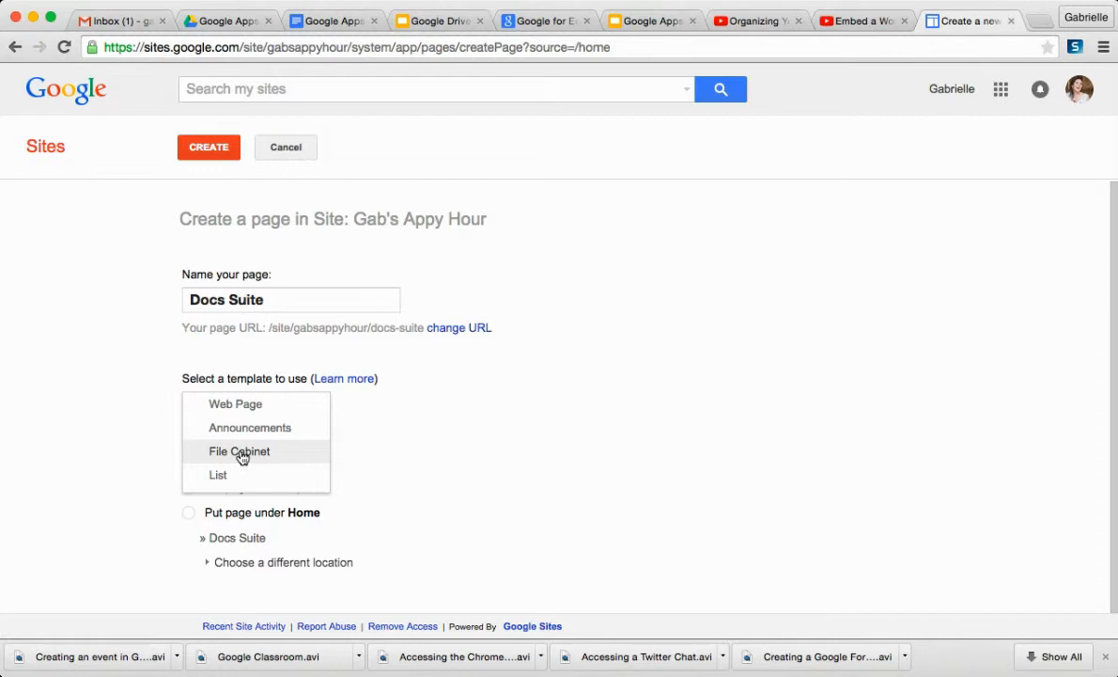
pyautogui.click(445, 469)
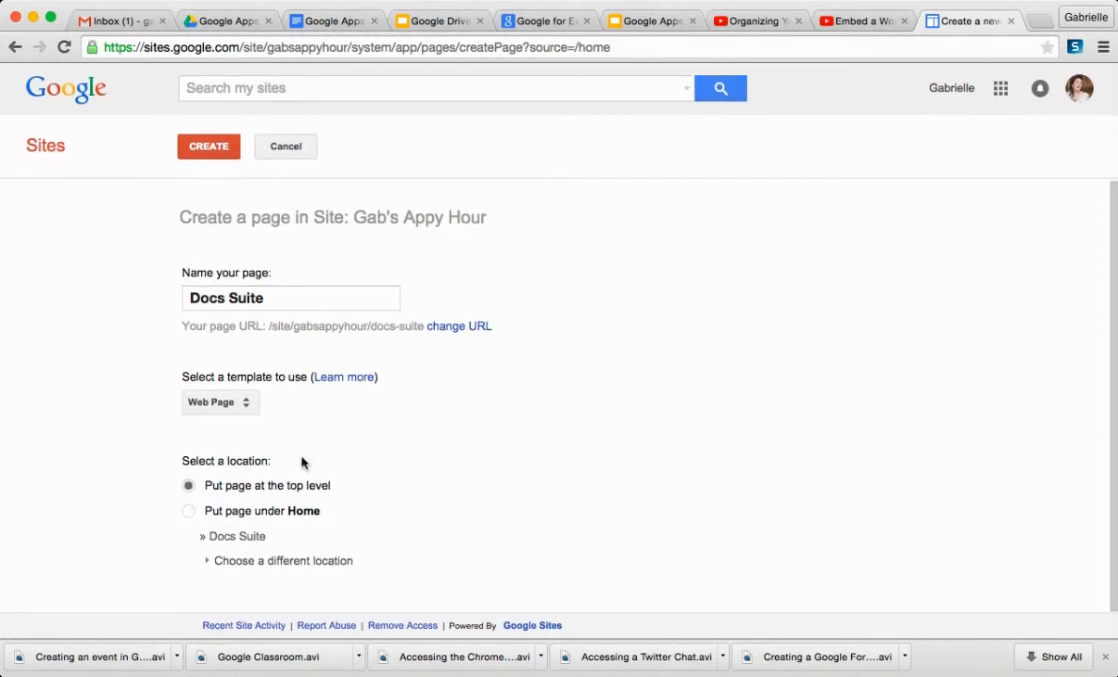
pyautogui.click(224, 148)
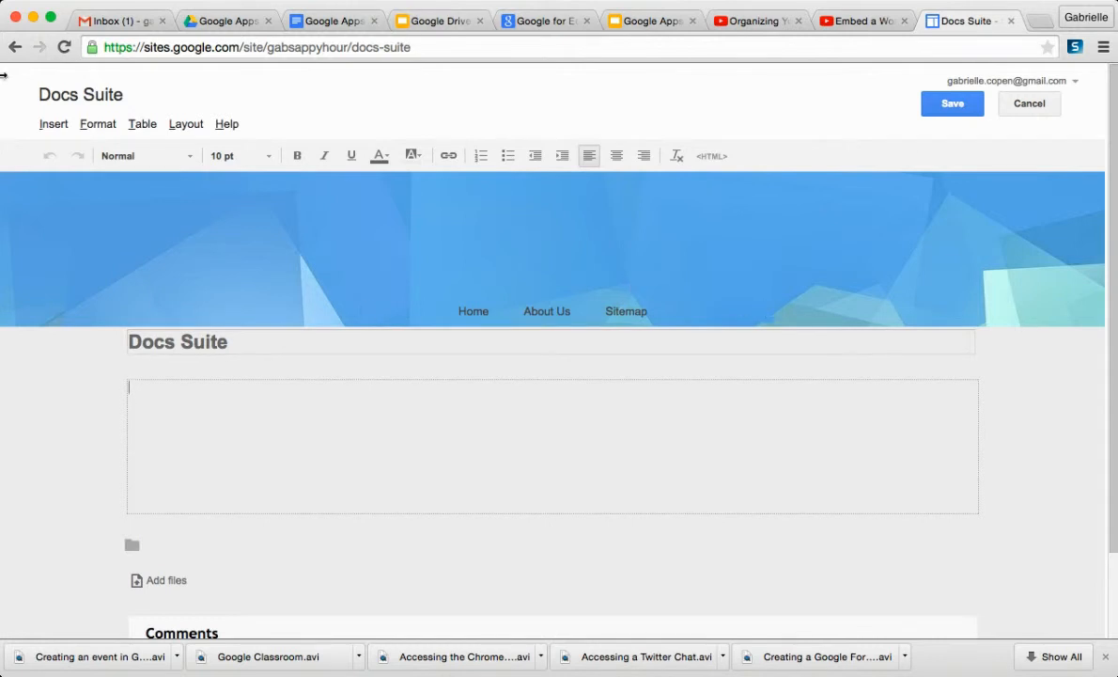
# - Embed the Google Apps Project document from Drive, titled Google Apps Project Choices
pyautogui.click(40, 126)
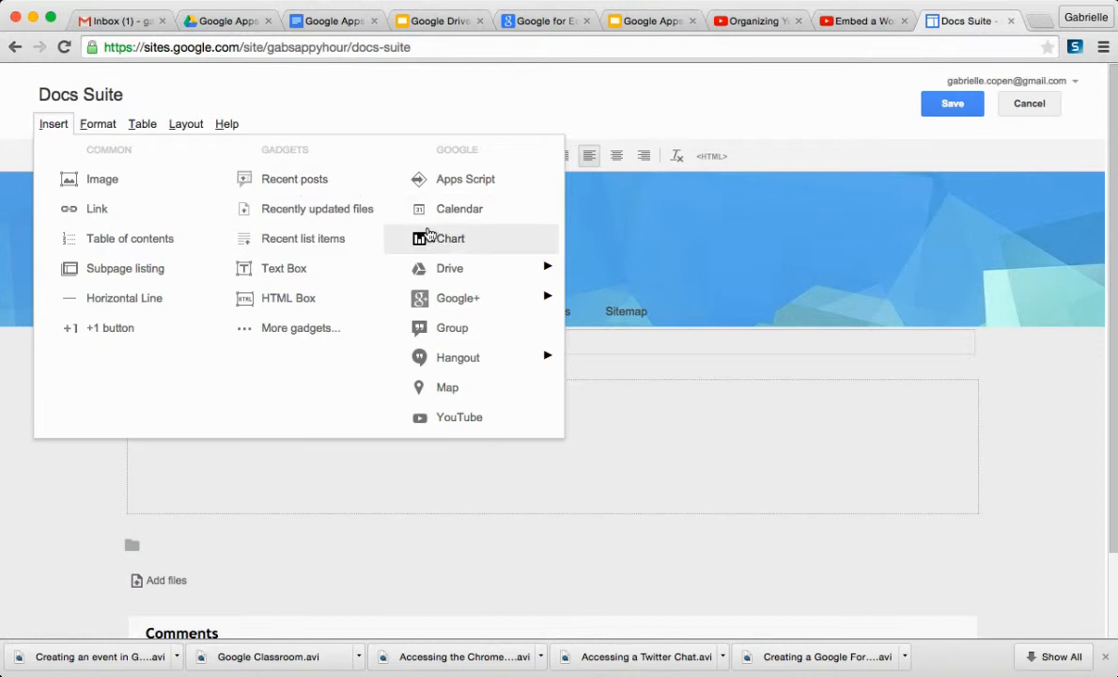
pyautogui.moveTo(450, 279)
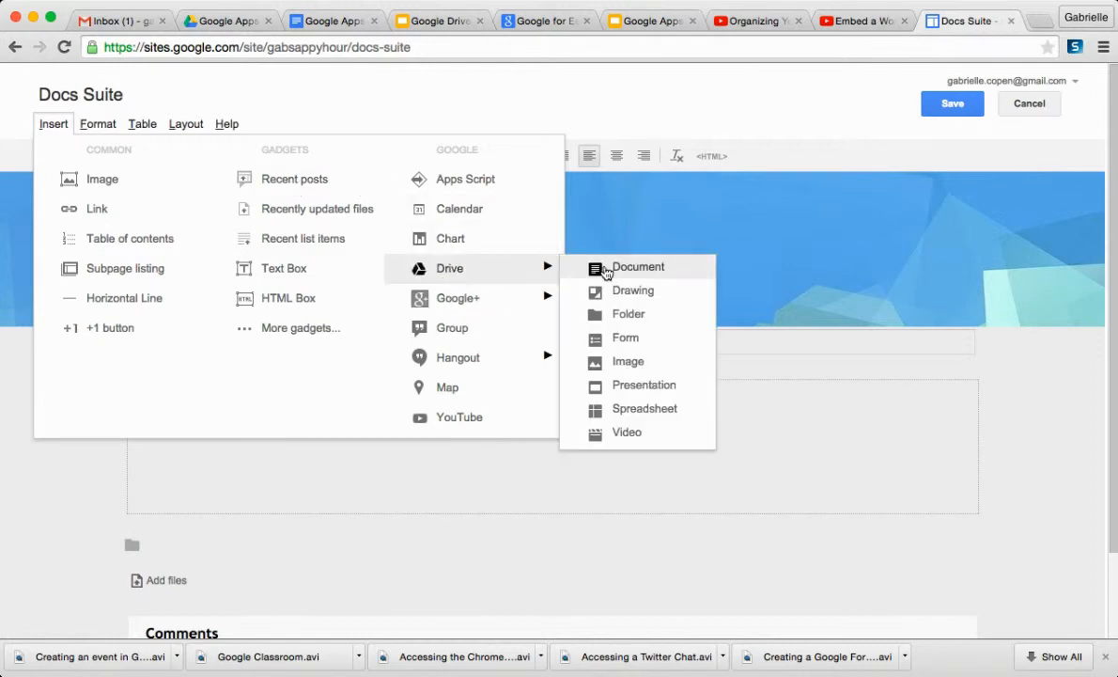
pyautogui.click(606, 270)
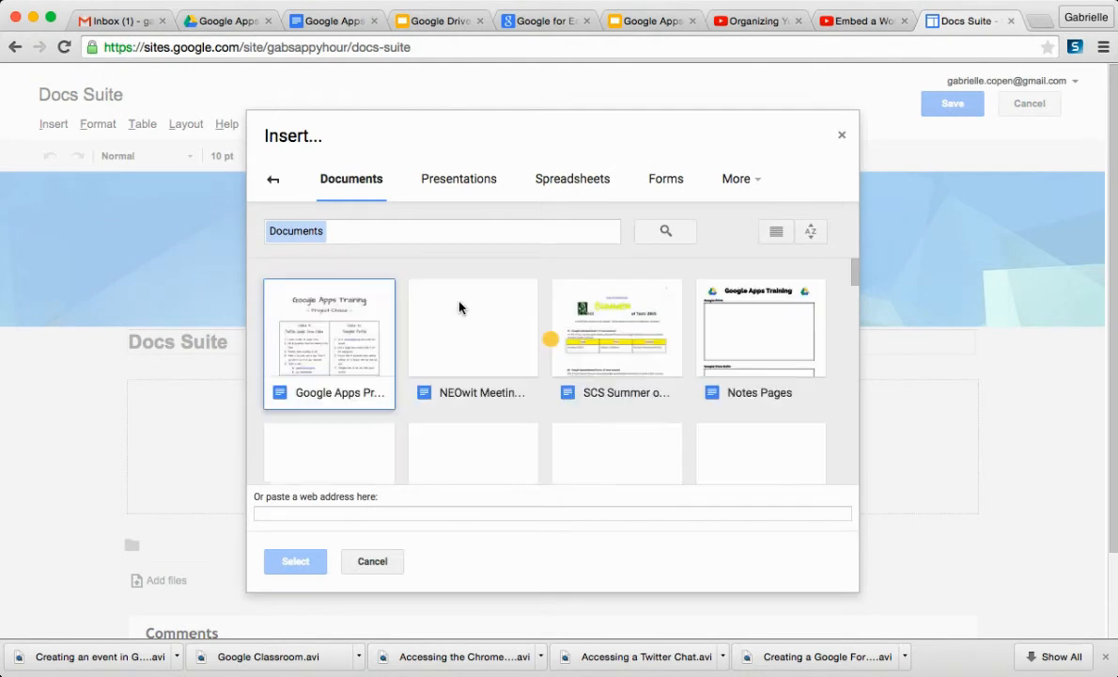
pyautogui.click(335, 340)
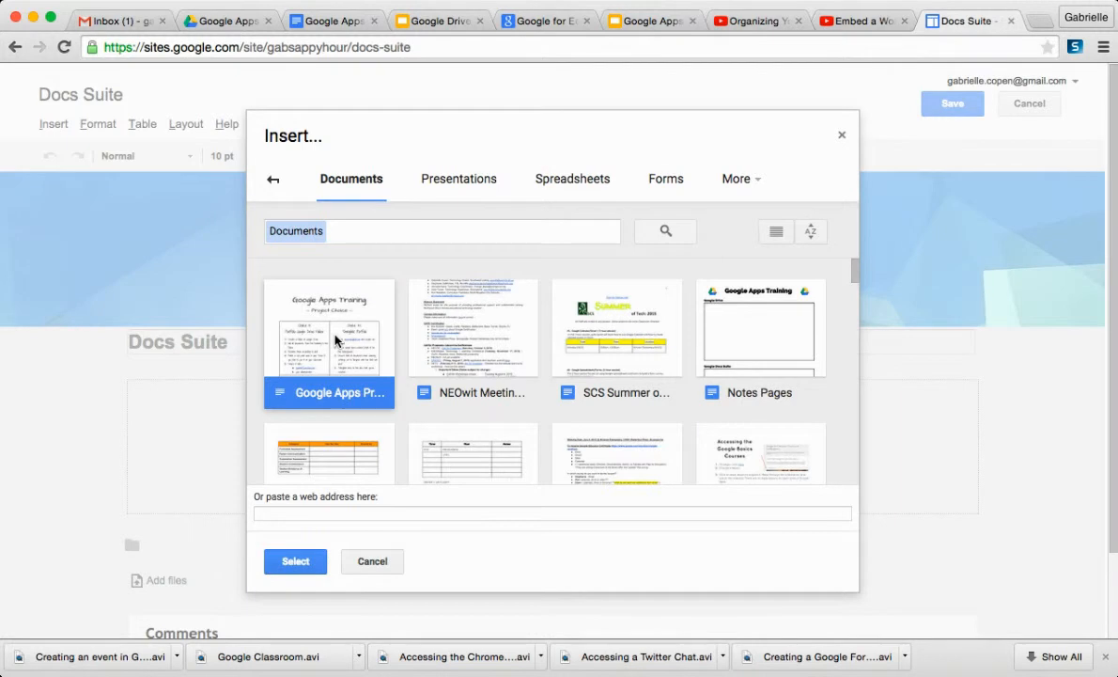
pyautogui.click(297, 564)
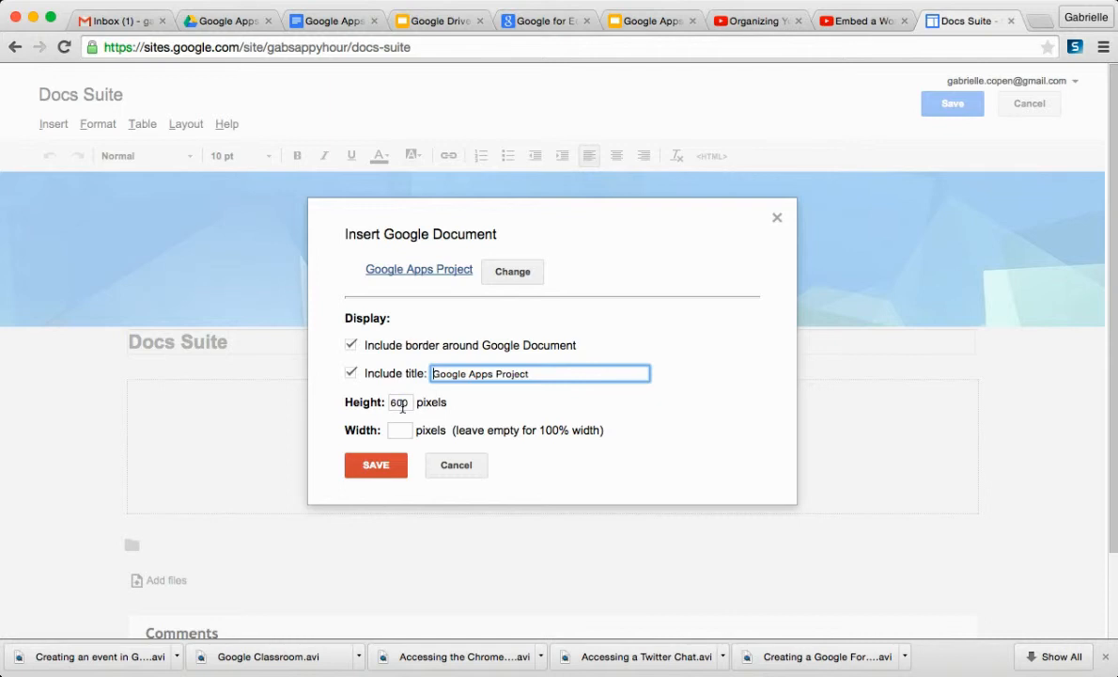
pyautogui.click(535, 374)
pyautogui.write('(Ho')
pyautogui.write('ices')
pyautogui.click(385, 464)
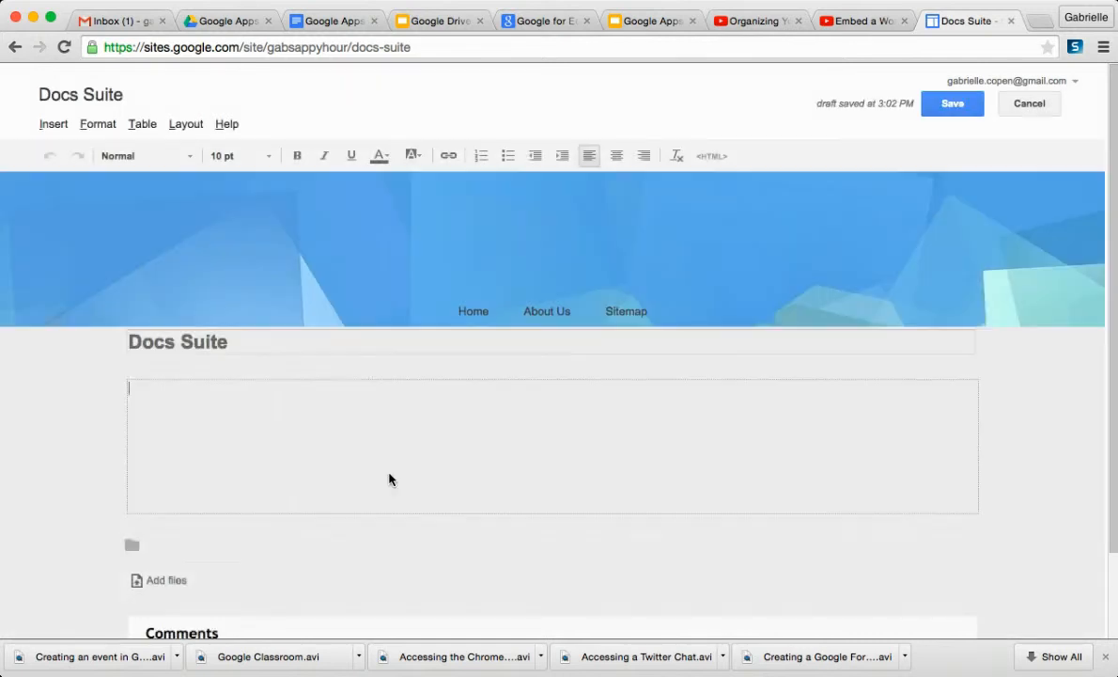
# - Center the embedded document on the page
pyautogui.scroll(-3, 389, 472)
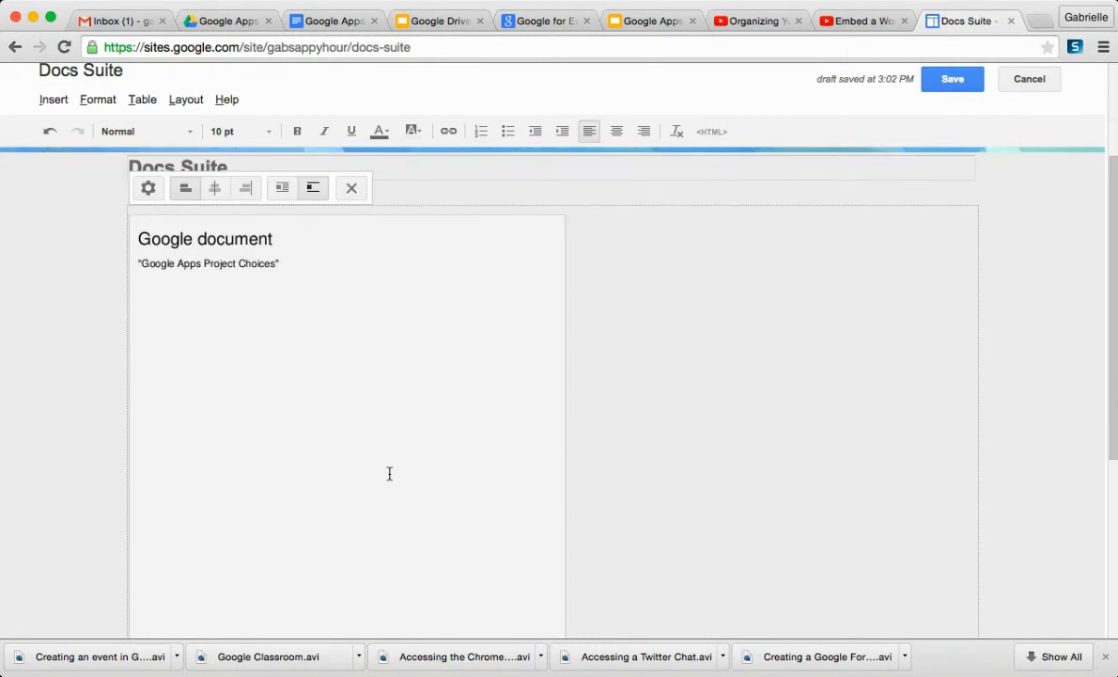
pyautogui.click(215, 188)
pyautogui.scroll(-5, 325, 218)
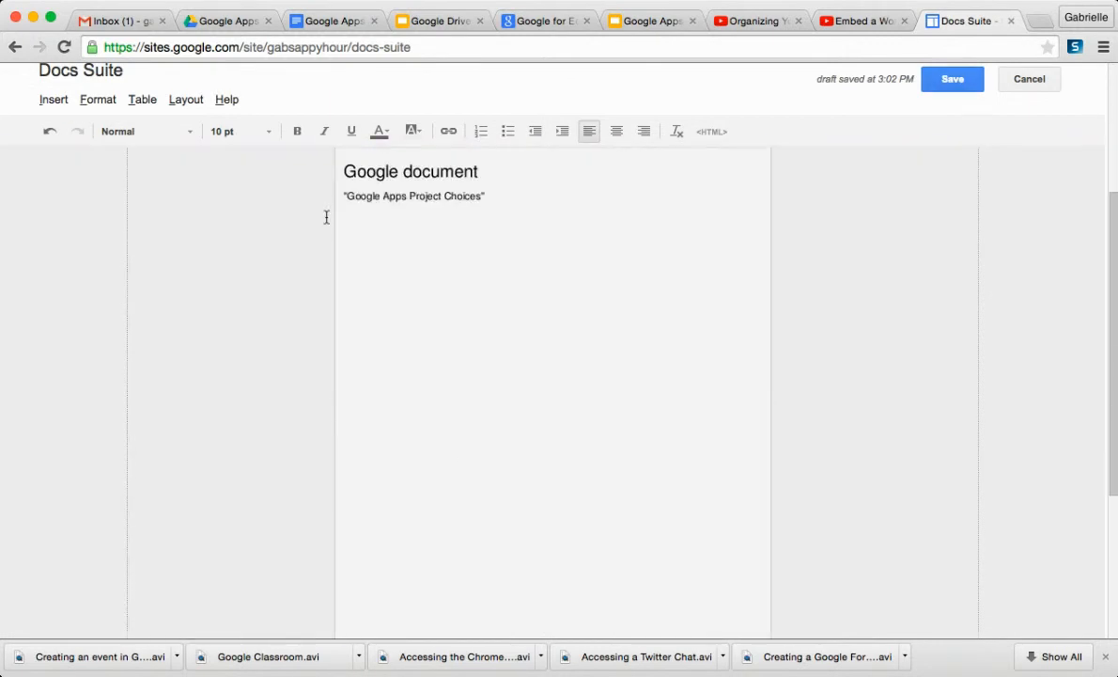
pyautogui.scroll(6, 326, 220)
pyautogui.scroll(-2, 326, 222)
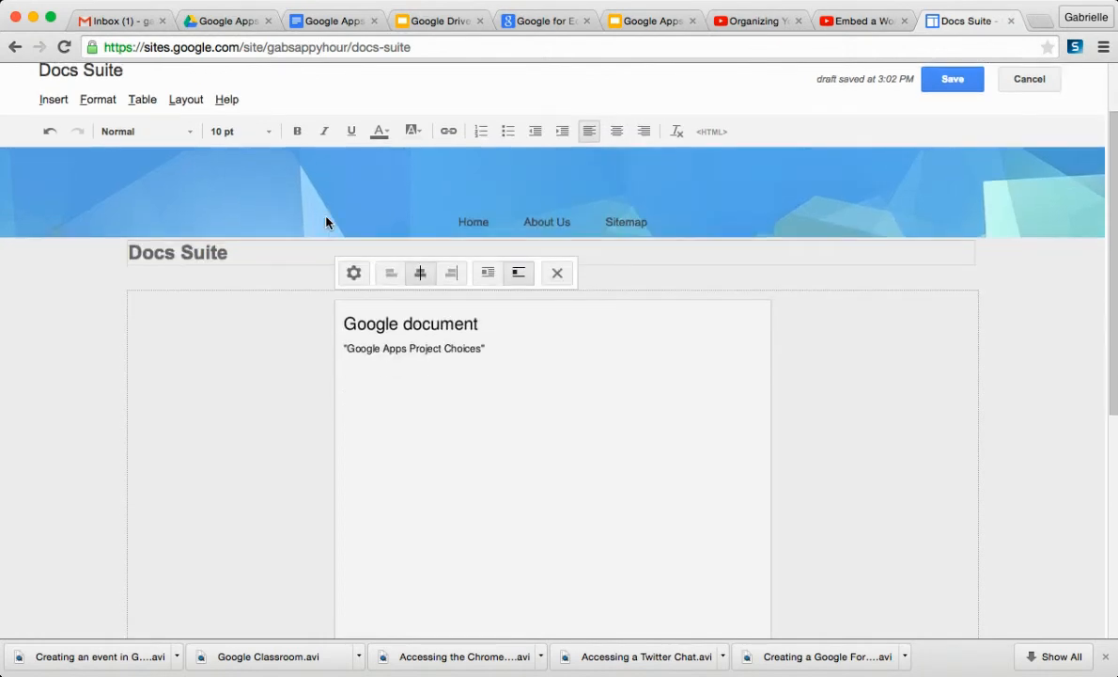
# - Confirm the embedded document's properties and save the page
pyautogui.click(353, 273)
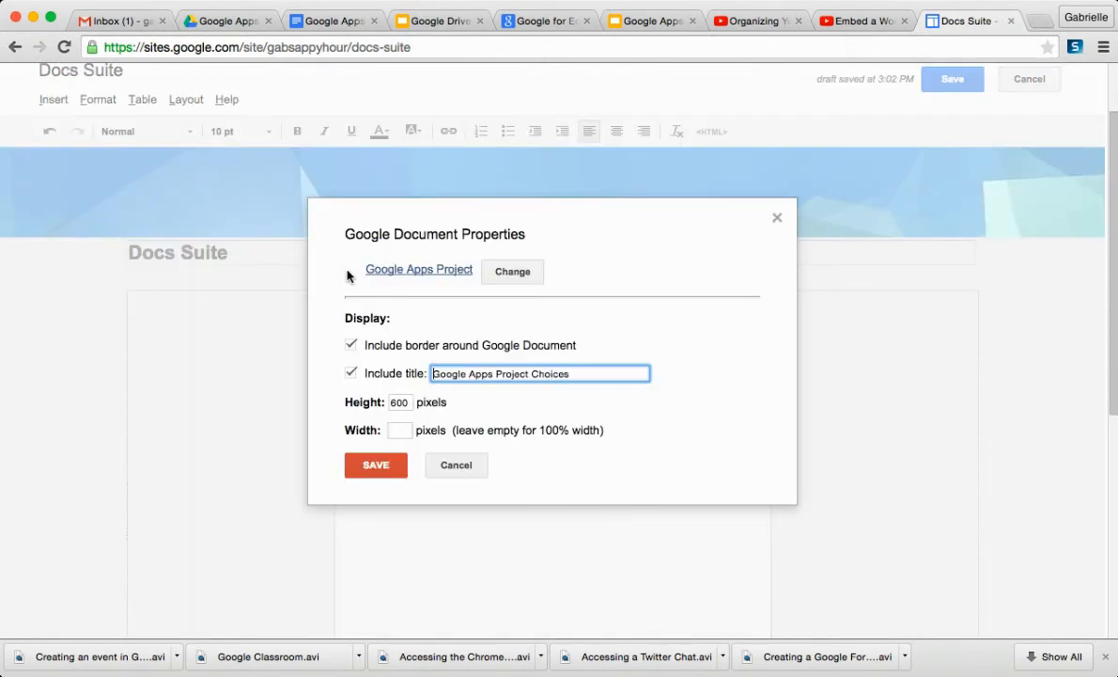
pyautogui.click(372, 465)
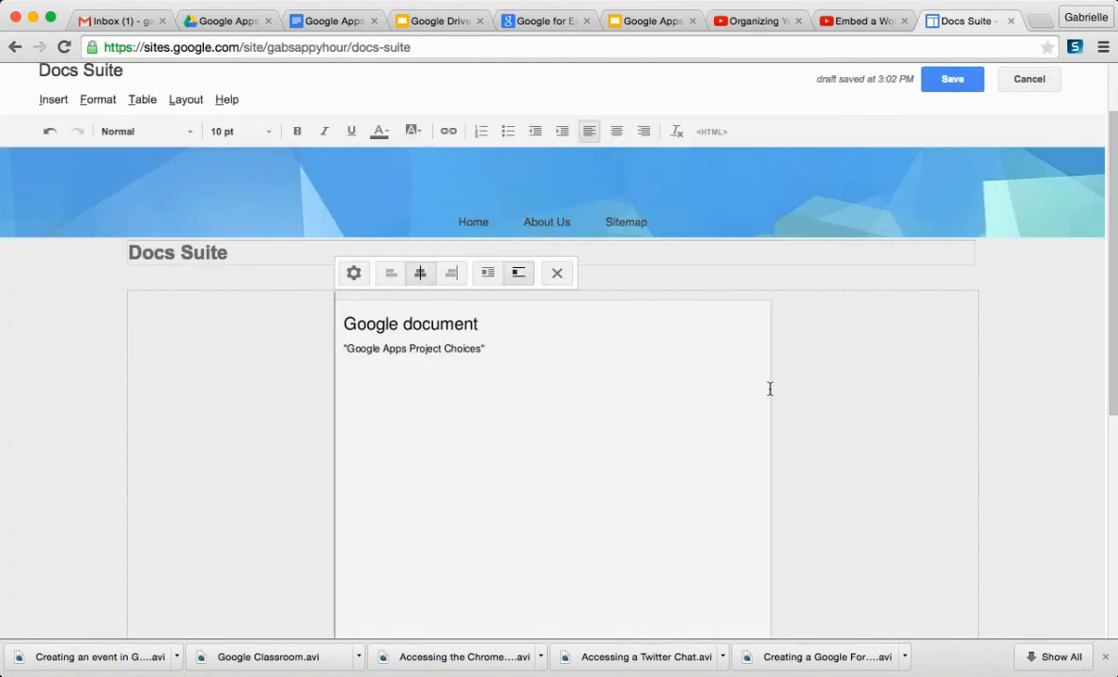
pyautogui.click(953, 83)
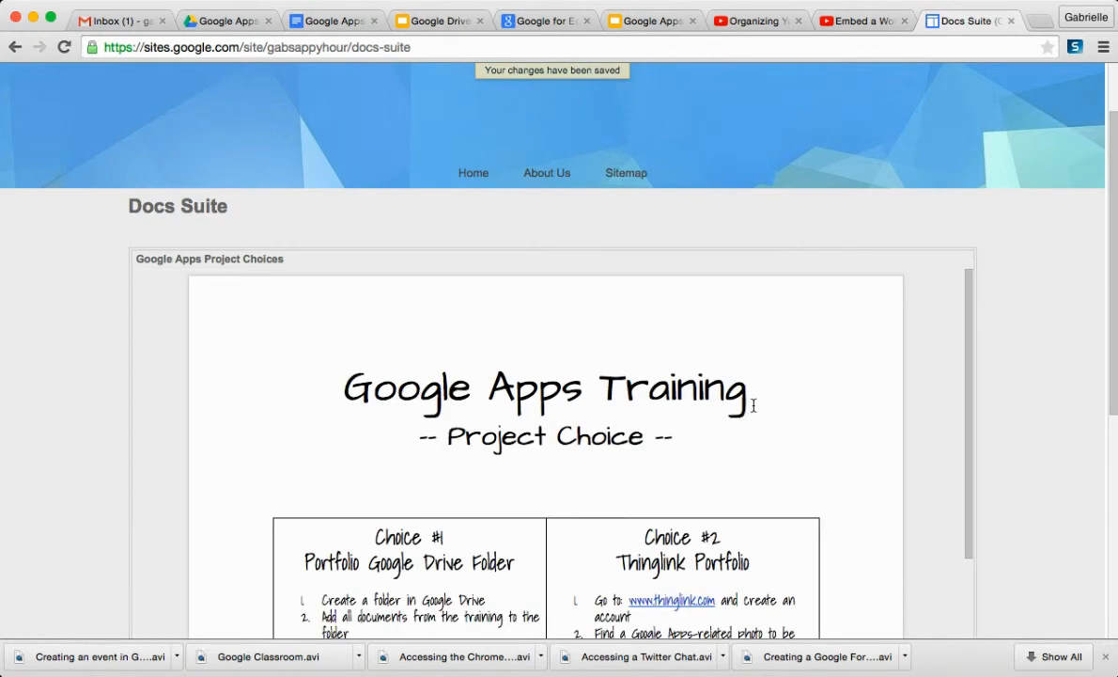
# - Scroll through the embedded document on the saved page
pyautogui.scroll(-10, 754, 405)
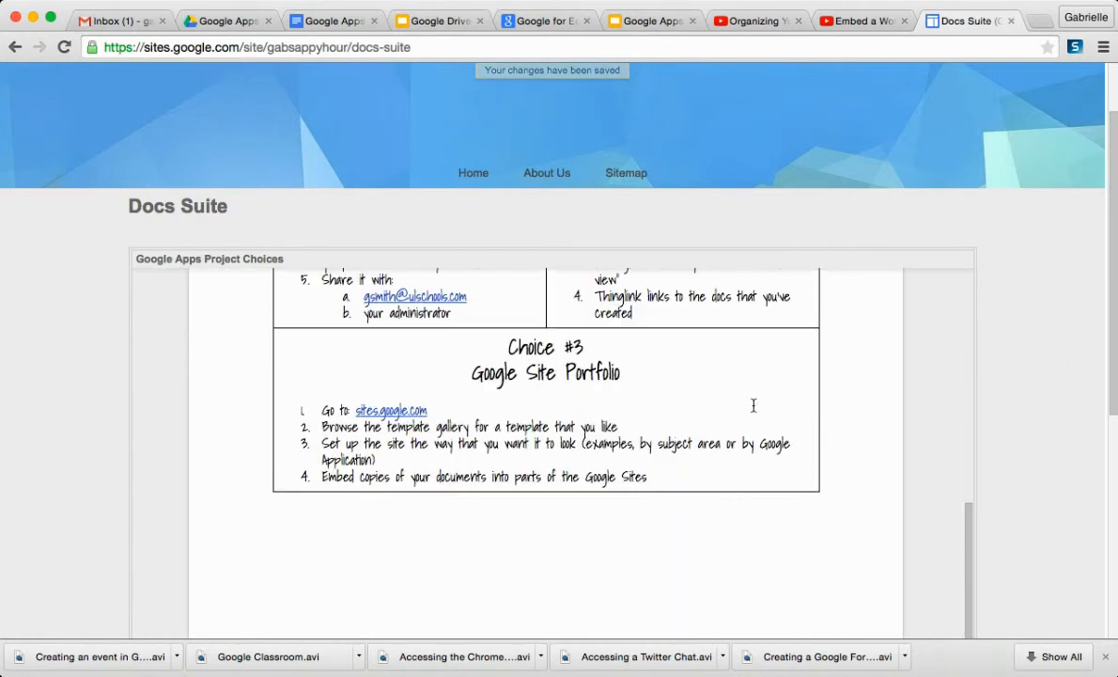
pyautogui.scroll(-5, 1029, 487)
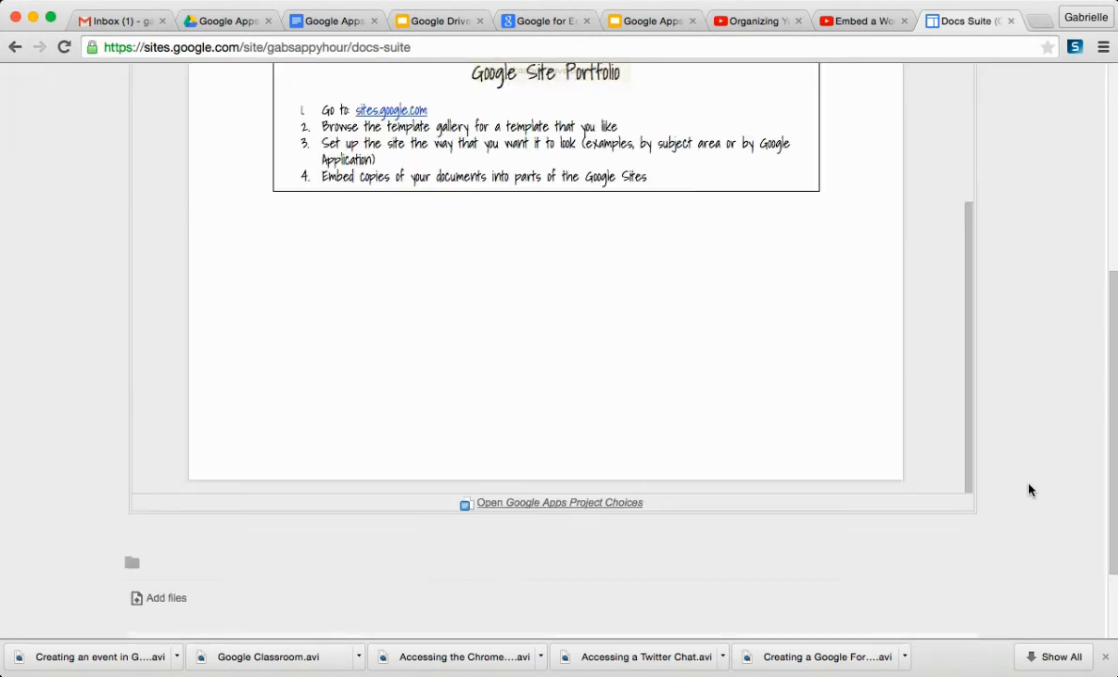
pyautogui.scroll(6, 1029, 490)
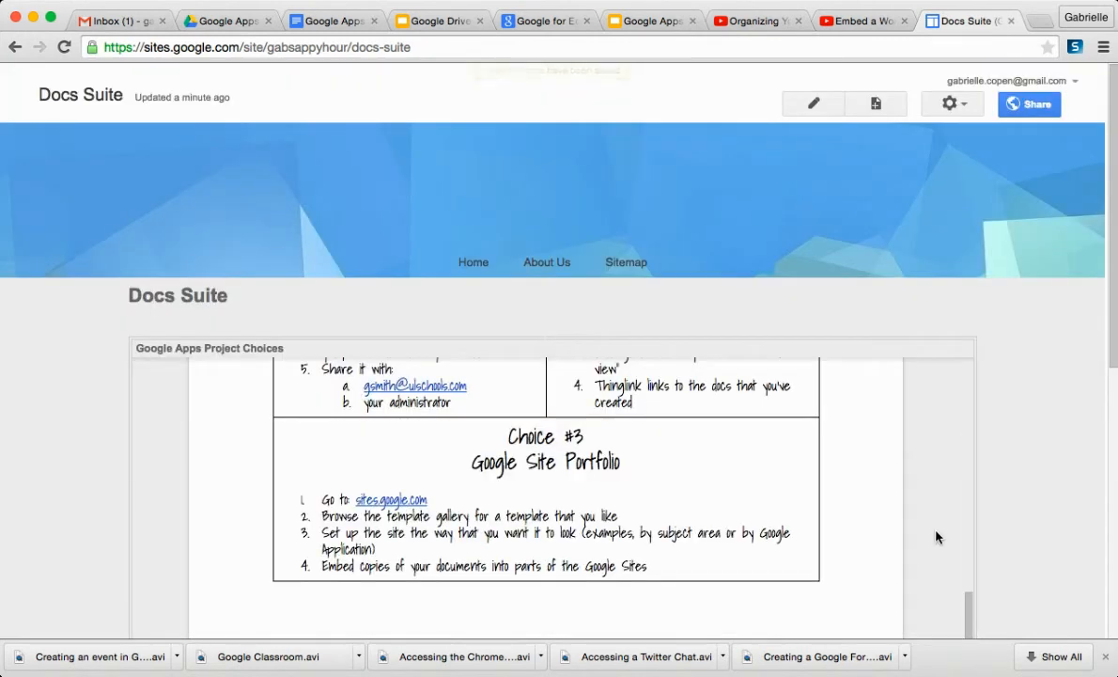
pyautogui.scroll(10, 936, 537)
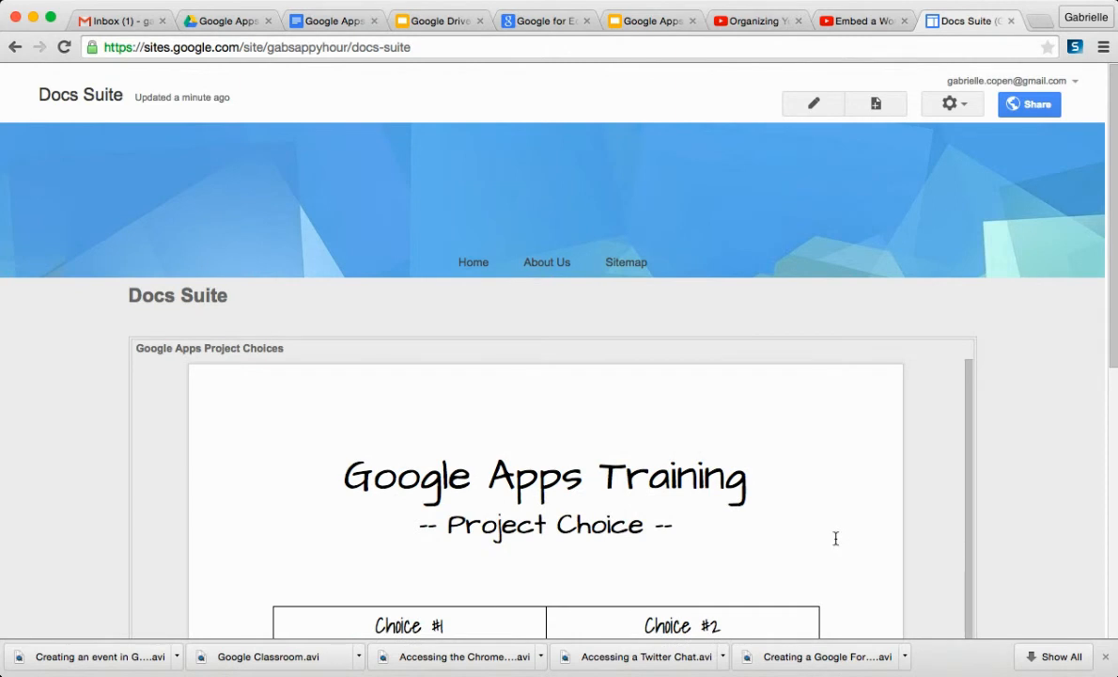
pyautogui.scroll(-10, 836, 538)
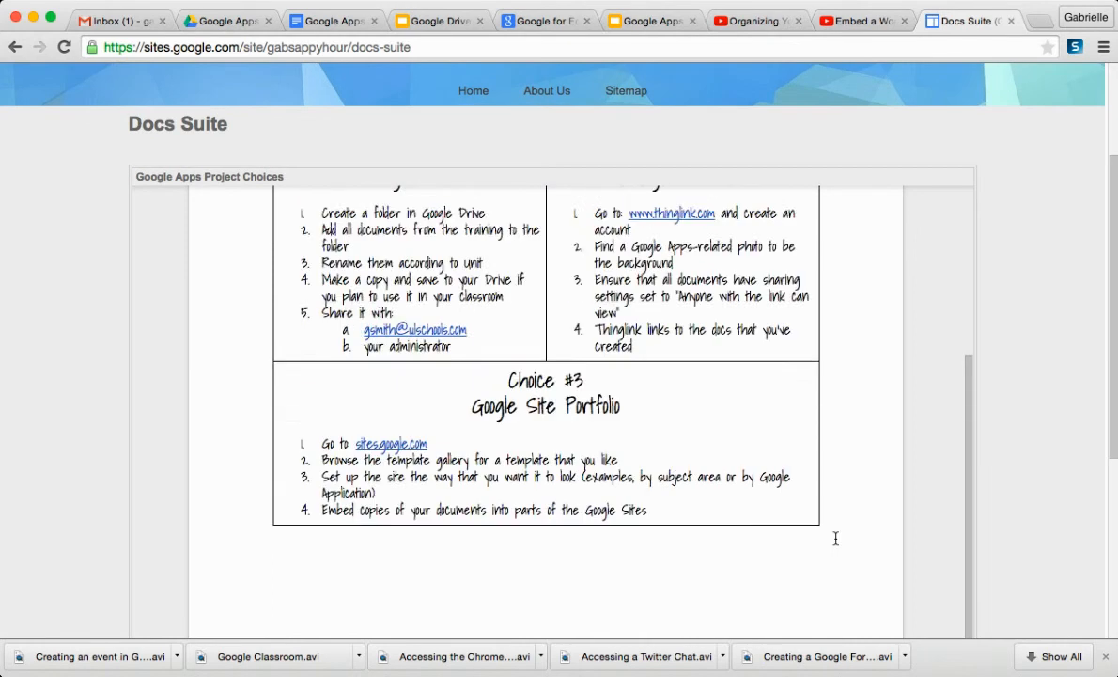
pyautogui.scroll(10, 836, 537)
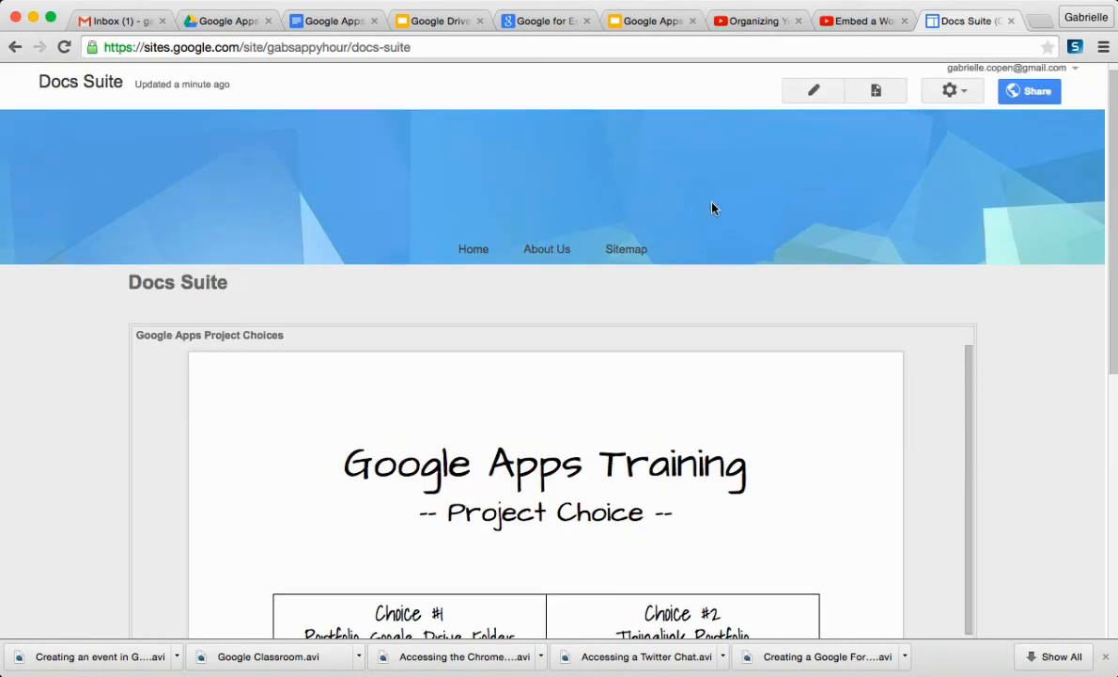
# - Add the Docs Suite page to the site's horizontal navigation and close the site layout editor
pyautogui.click(965, 92)
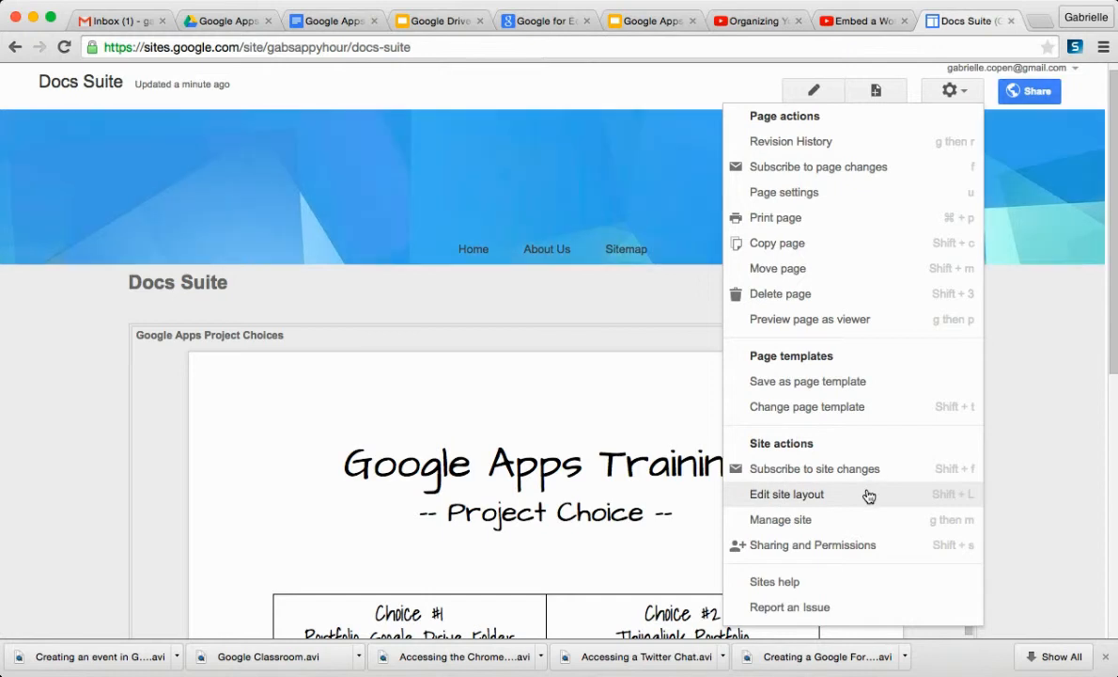
pyautogui.click(787, 493)
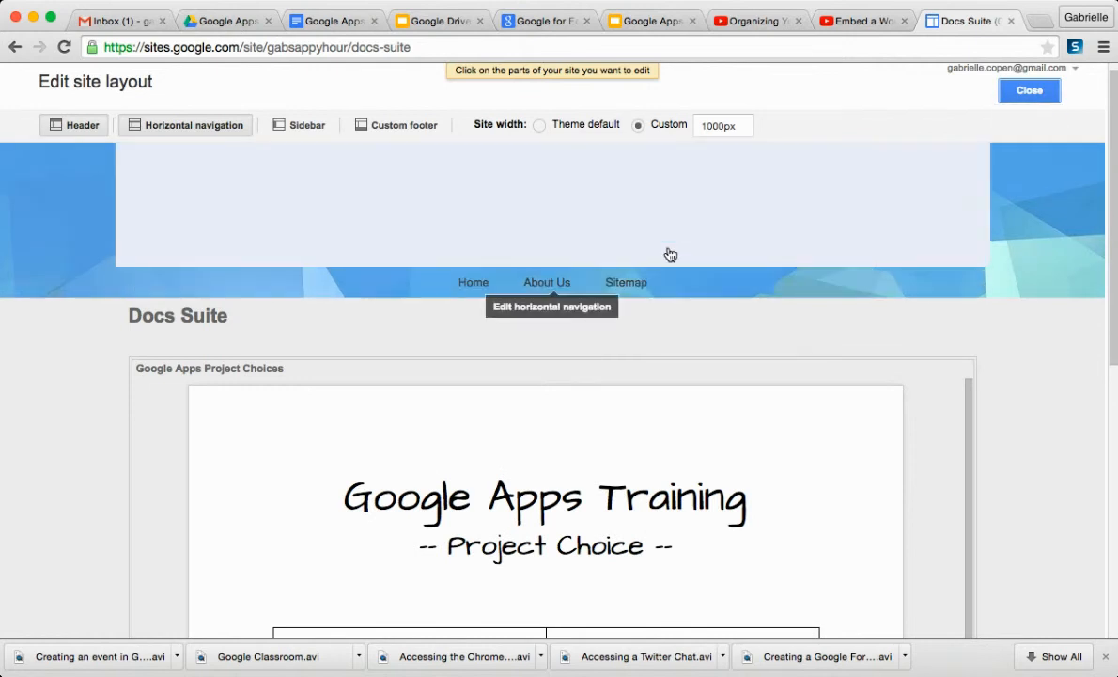
pyautogui.click(665, 281)
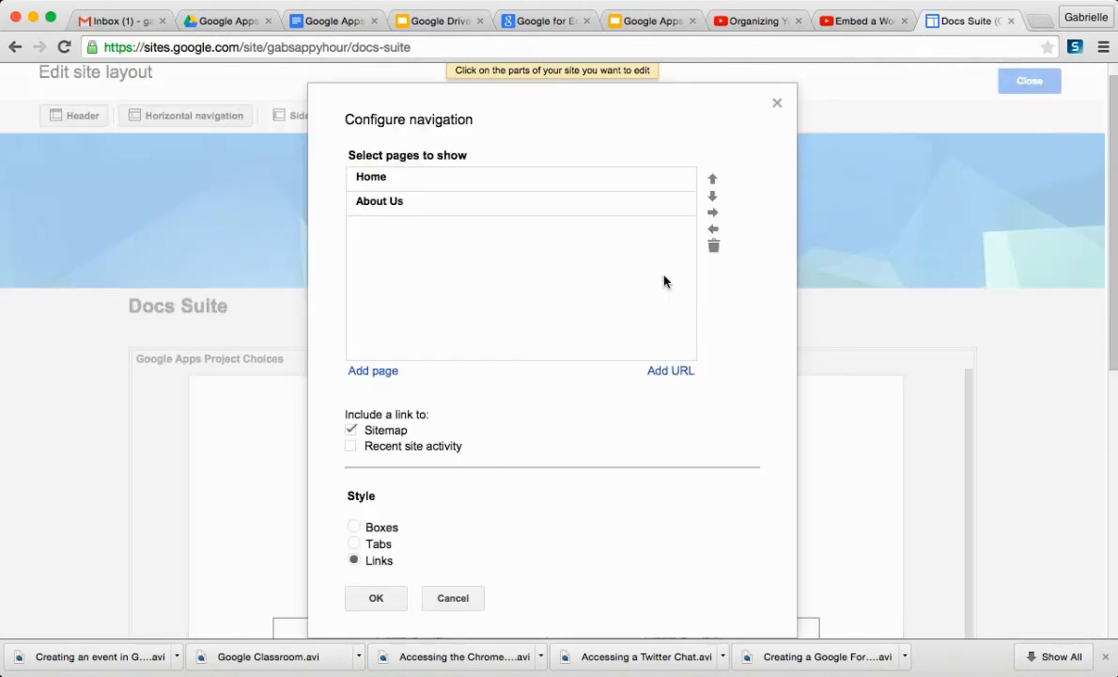
pyautogui.click(374, 372)
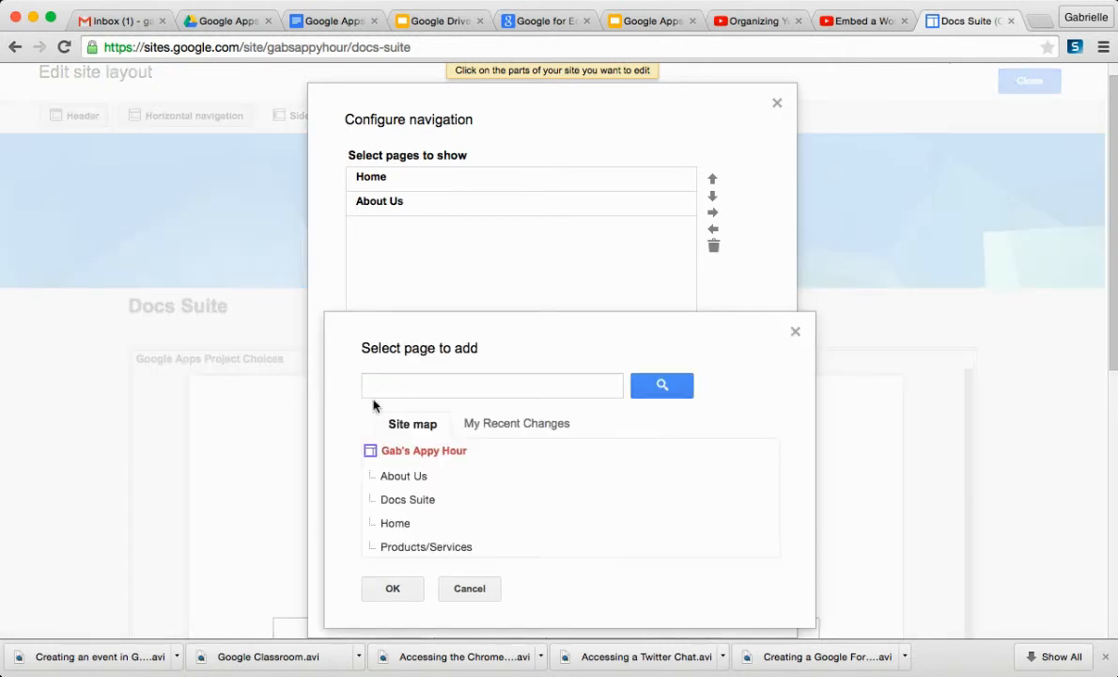
pyautogui.click(405, 499)
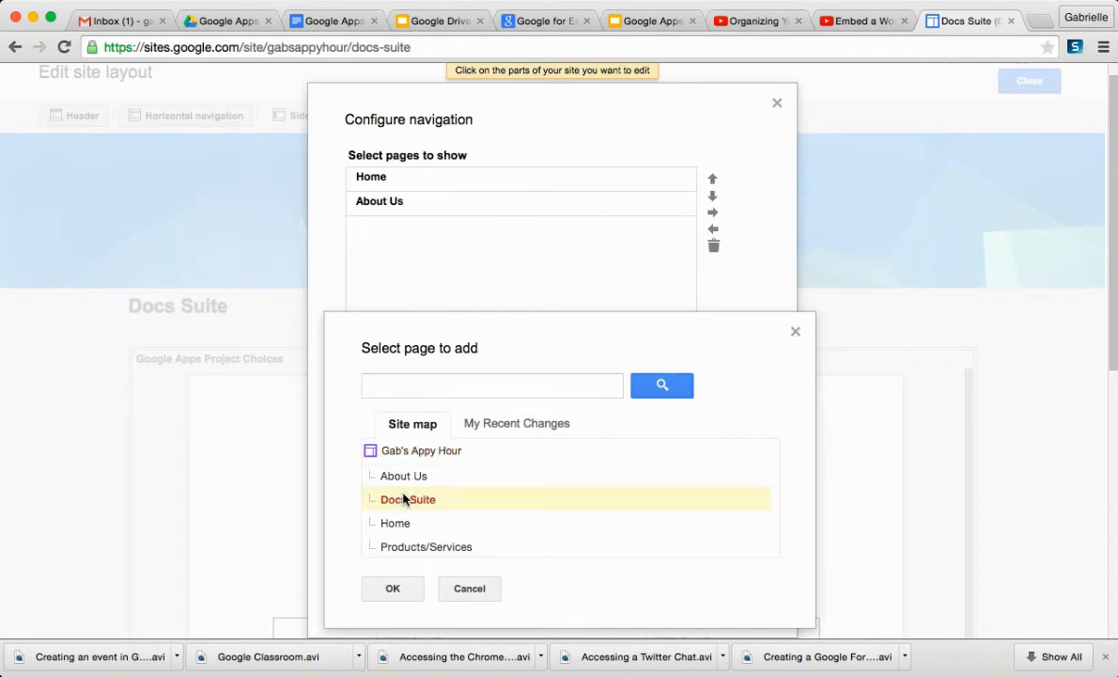
pyautogui.click(392, 589)
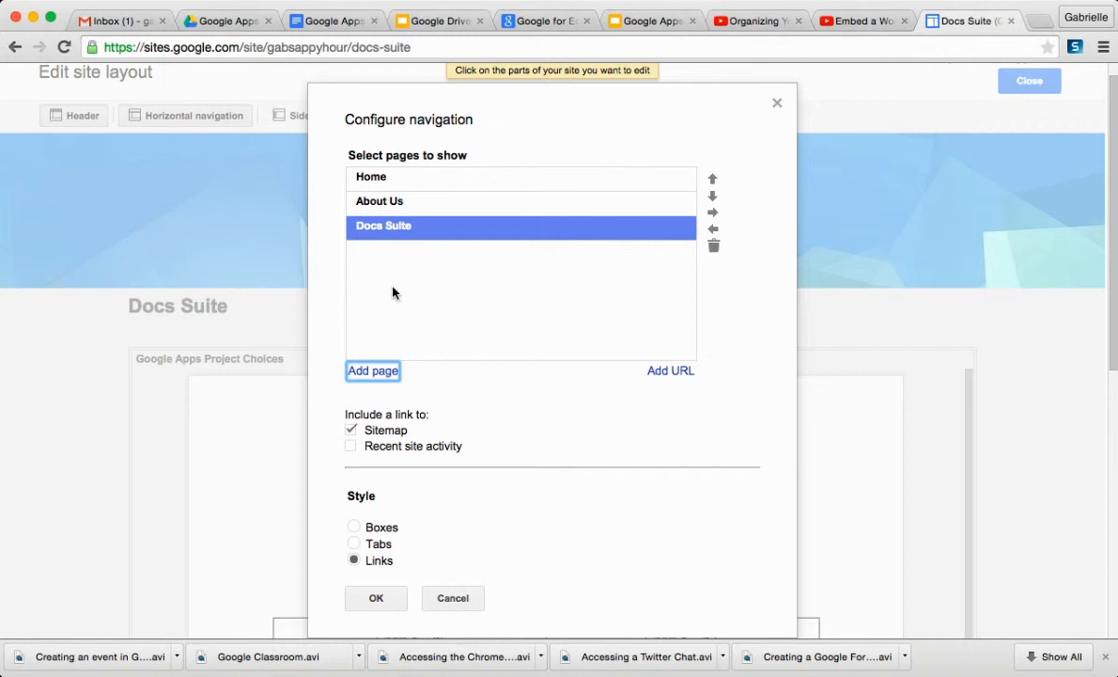
pyautogui.click(393, 287)
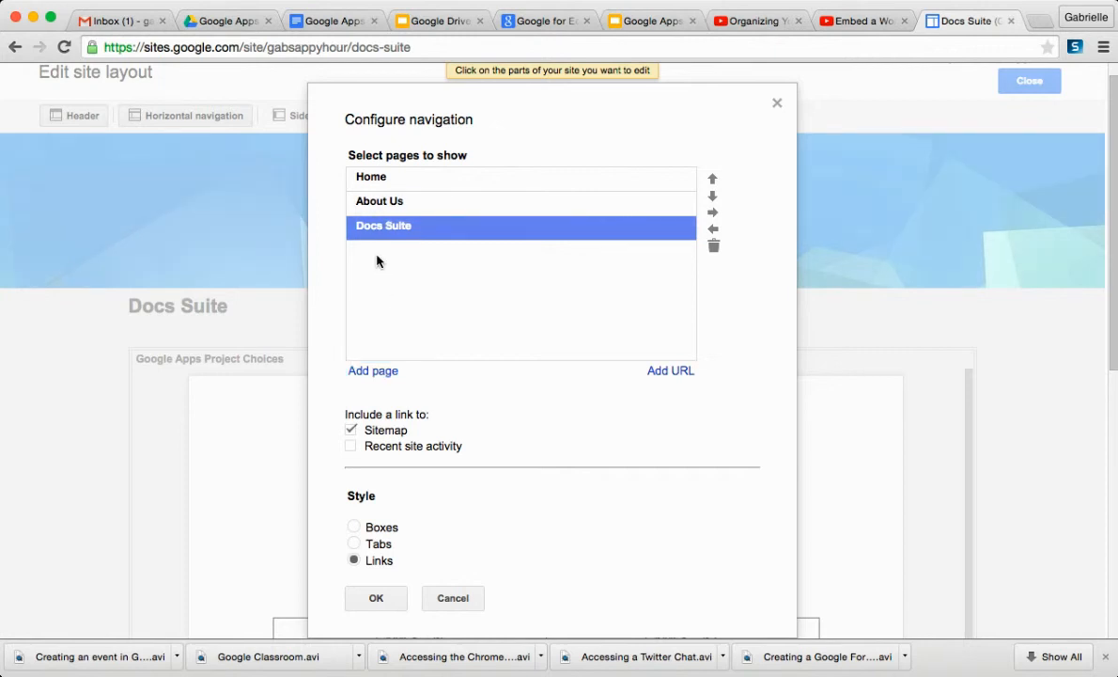
pyautogui.click(376, 598)
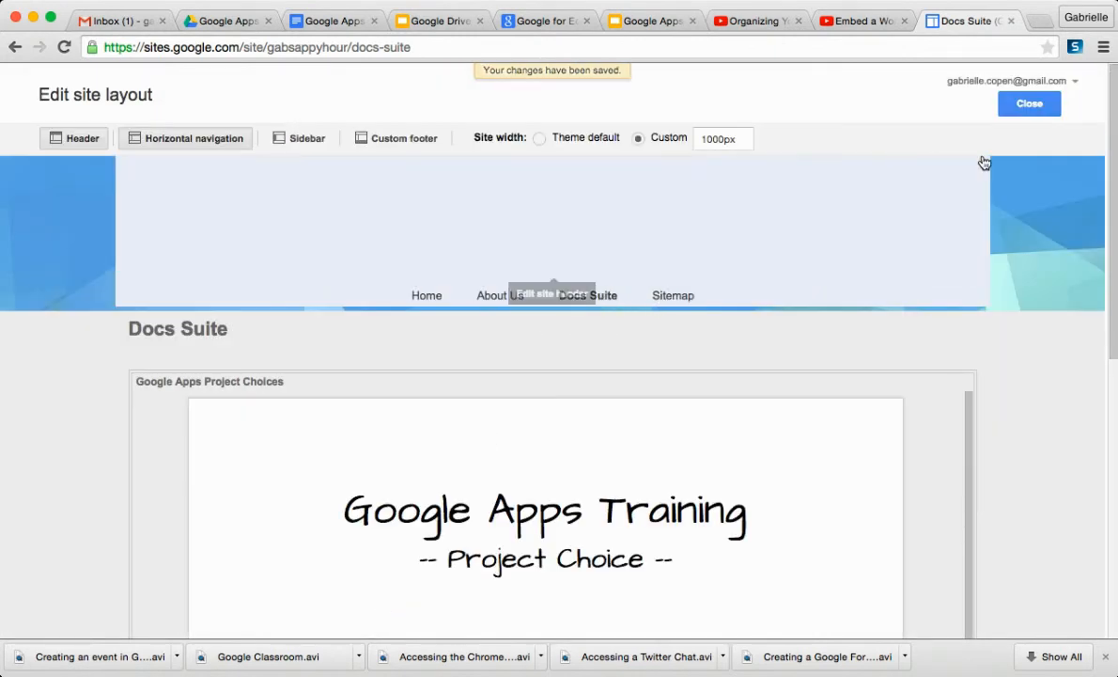
pyautogui.click(1030, 105)
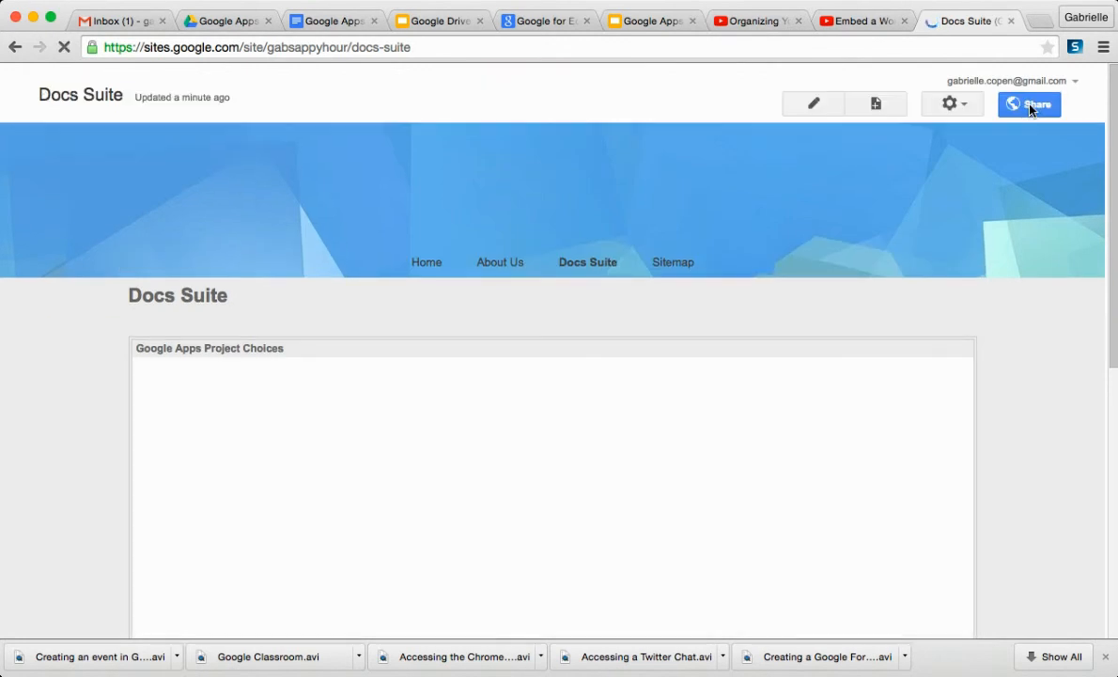
# - Create a new page named Google Docs placed under Docs Suite, and save it
pyautogui.click(959, 108)
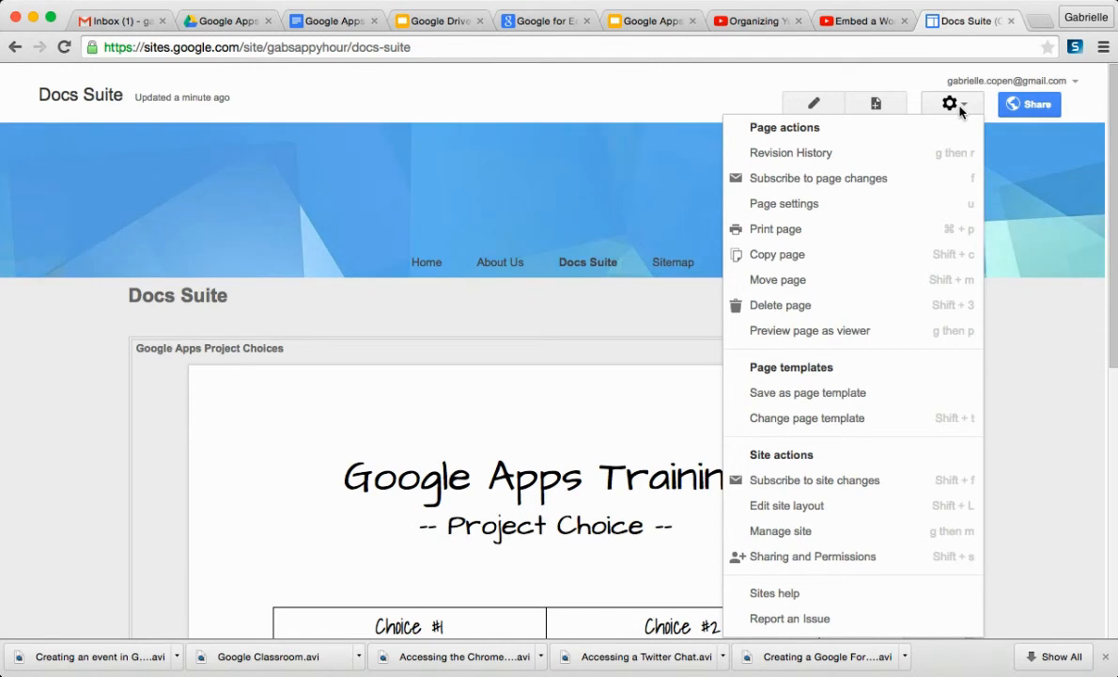
pyautogui.click(1026, 484)
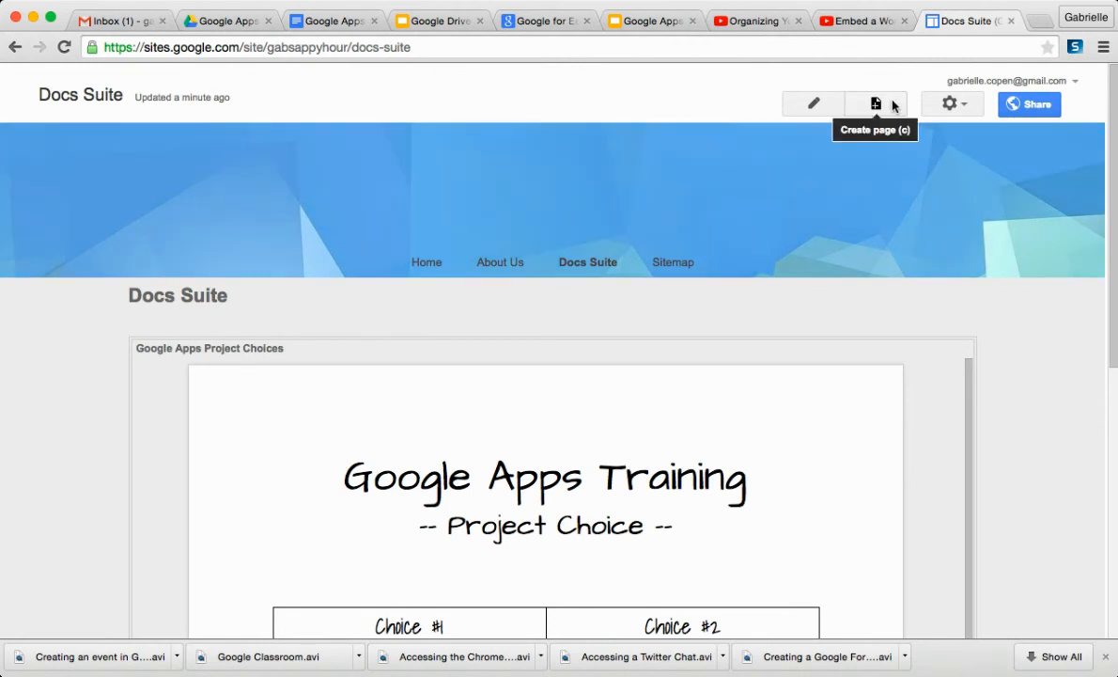
pyautogui.click(894, 104)
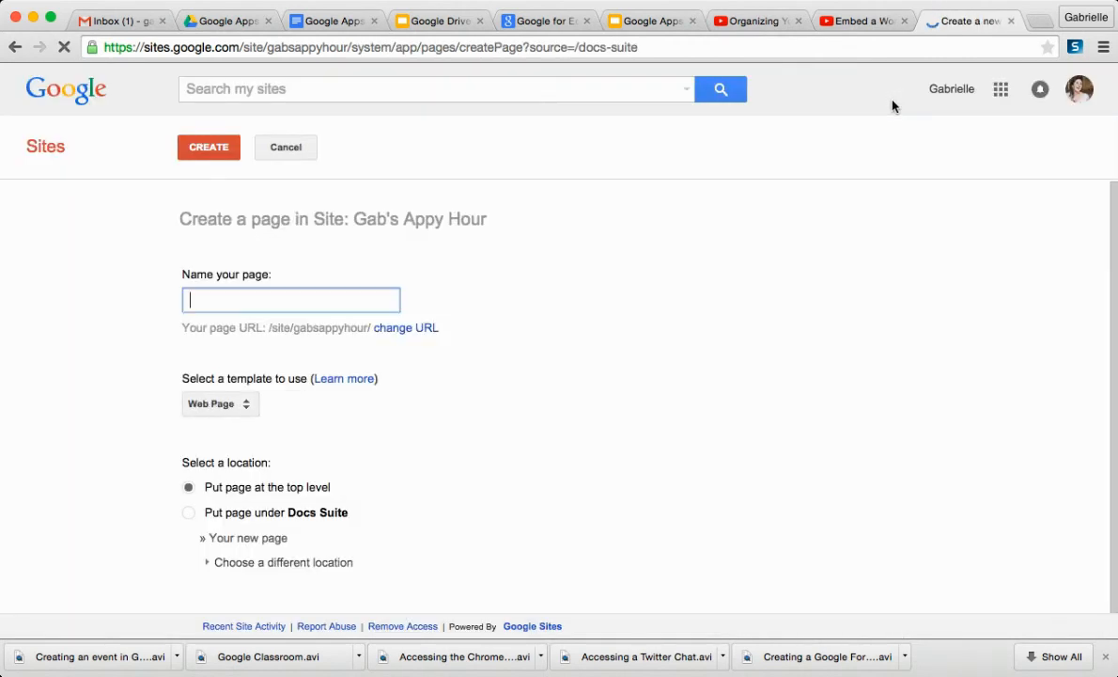
pyautogui.write('Google ')
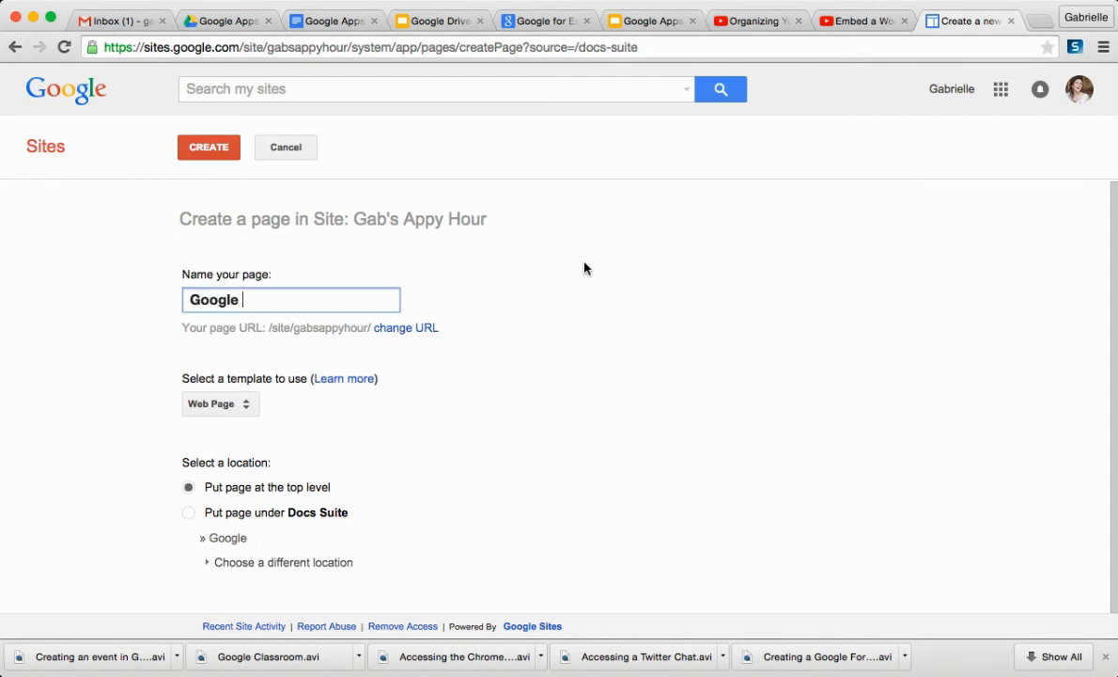
pyautogui.write('Docs')
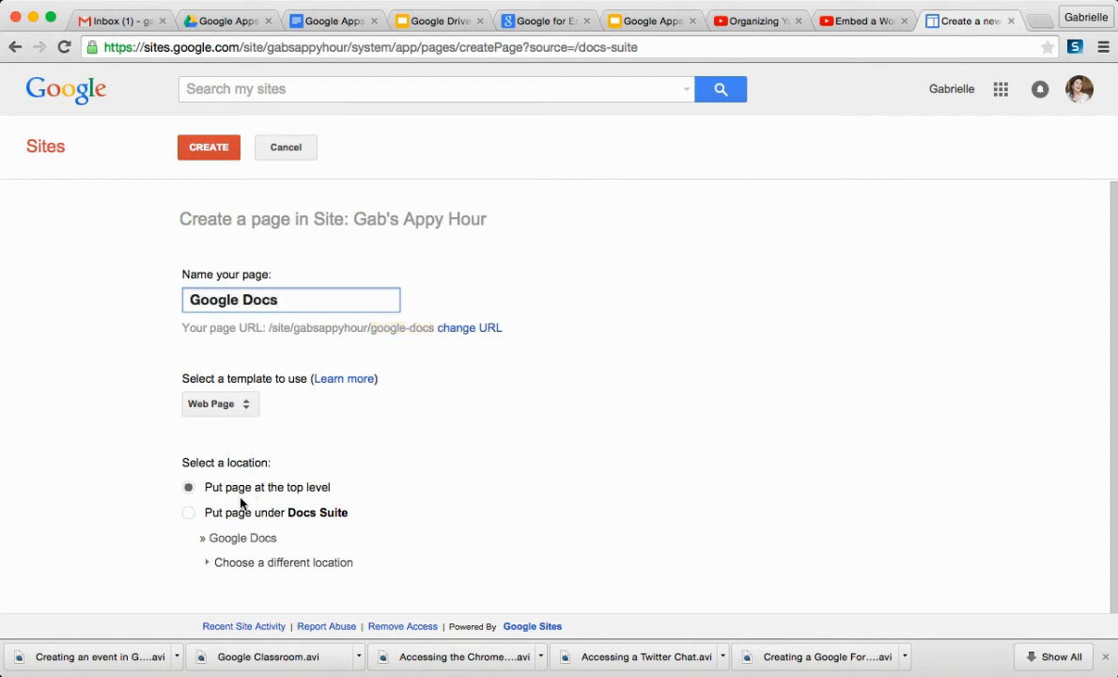
pyautogui.click(189, 513)
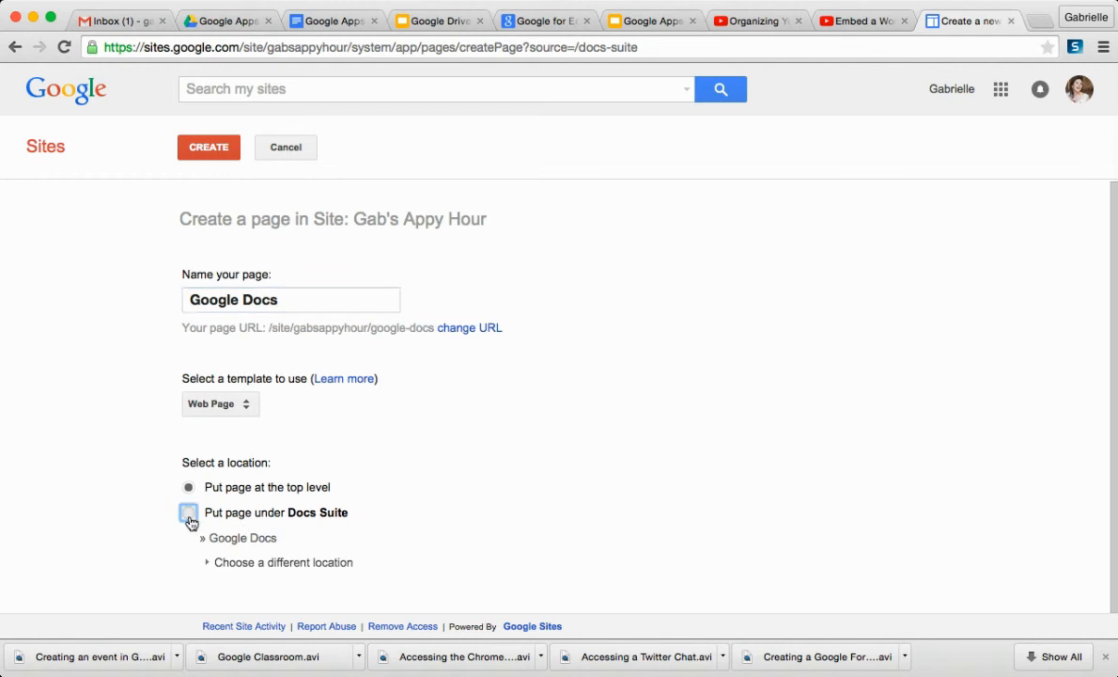
pyautogui.click(217, 146)
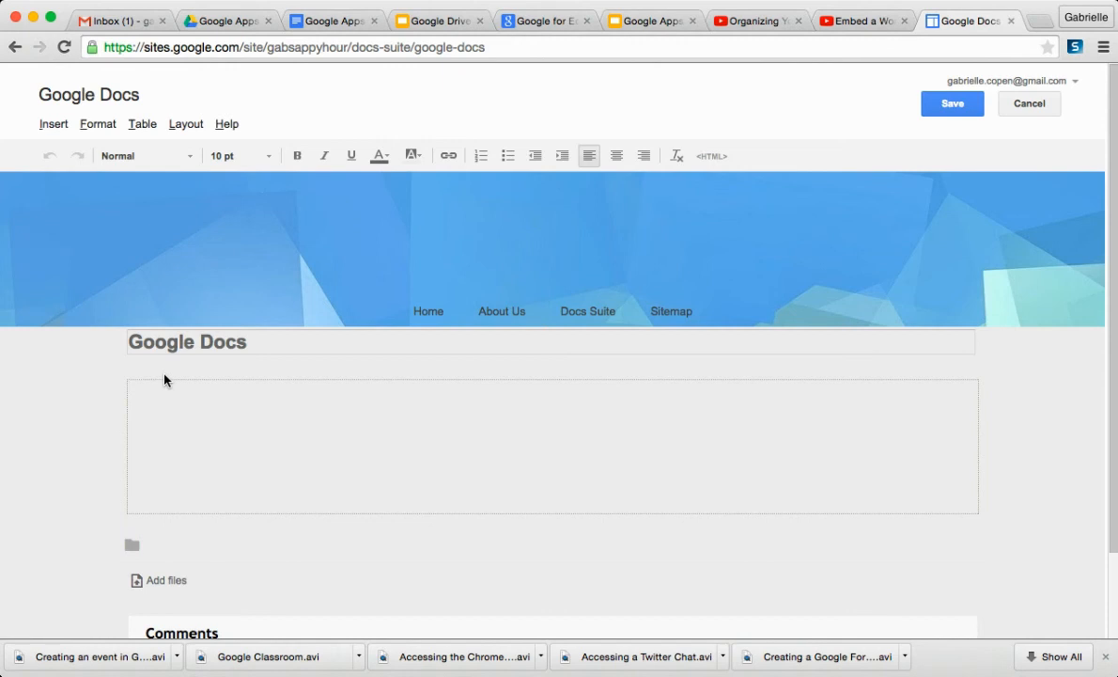
pyautogui.click(945, 108)
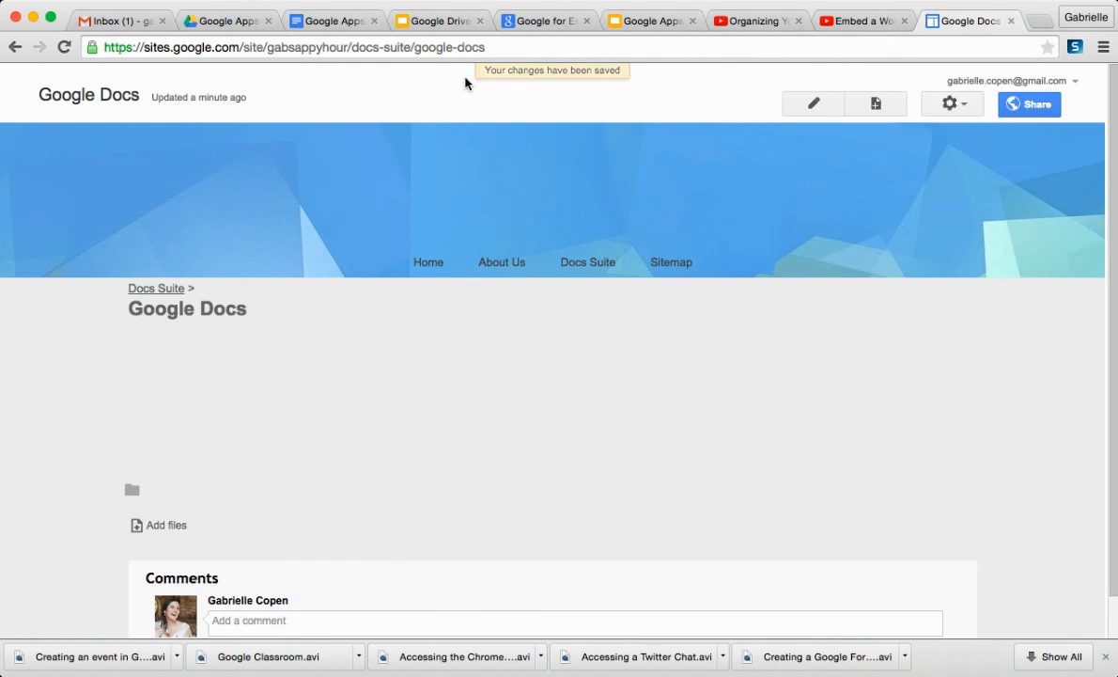
# - Add the Google Docs page to the horizontal navigation, indented as a subpage beneath Docs Suite
pyautogui.click(950, 106)
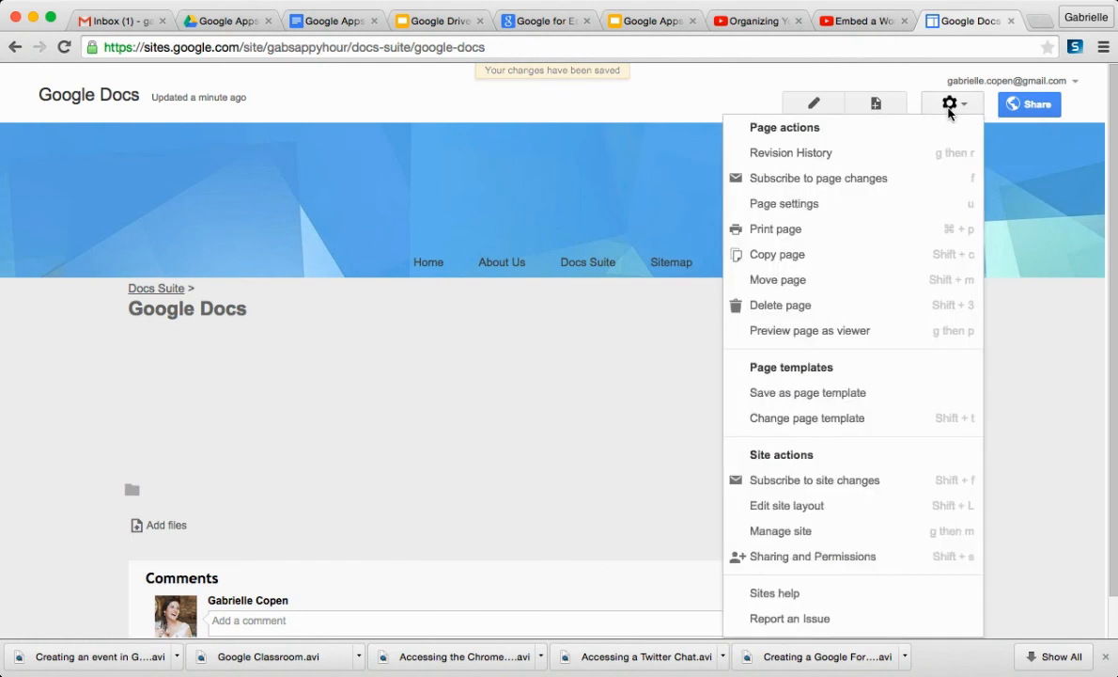
pyautogui.click(847, 518)
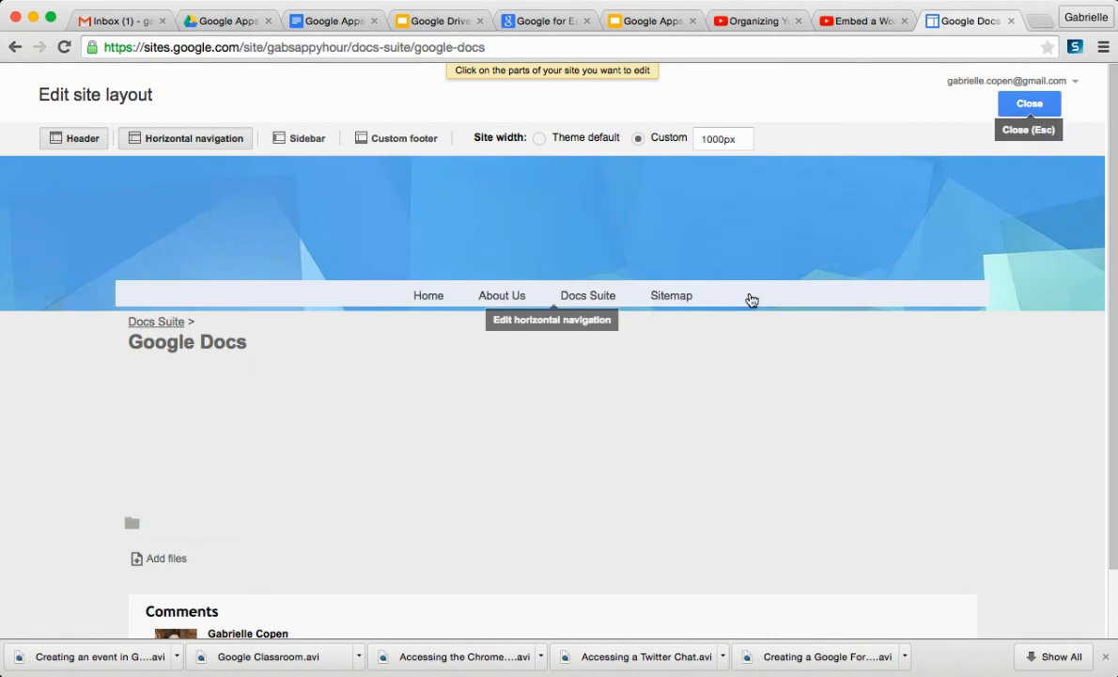
pyautogui.click(749, 299)
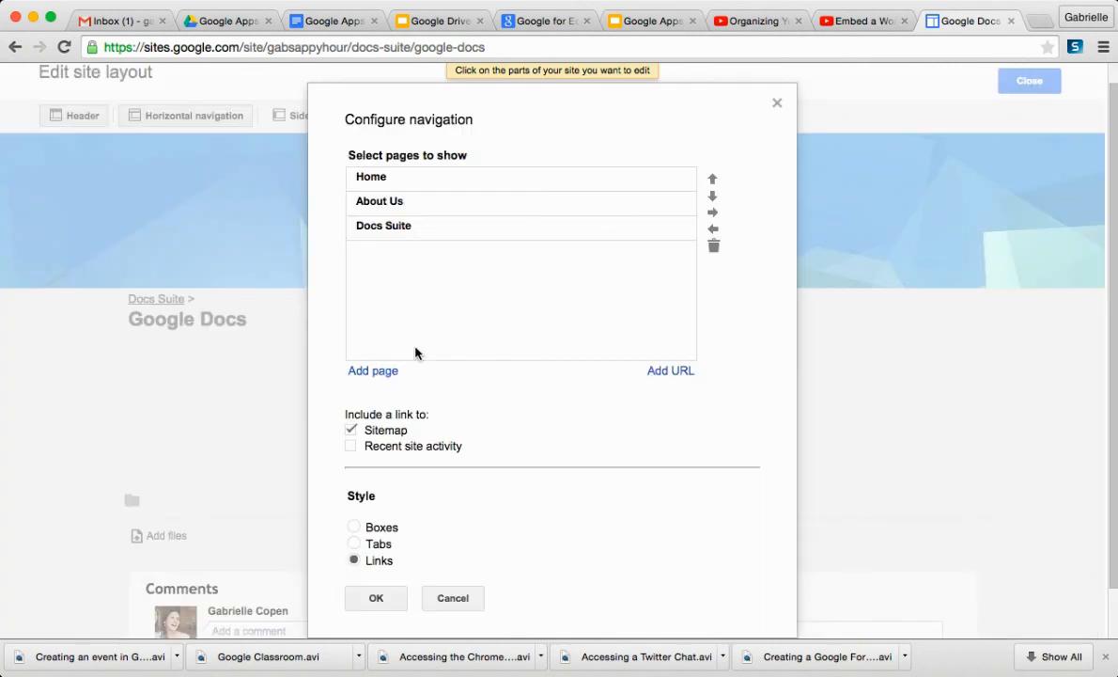
pyautogui.click(388, 375)
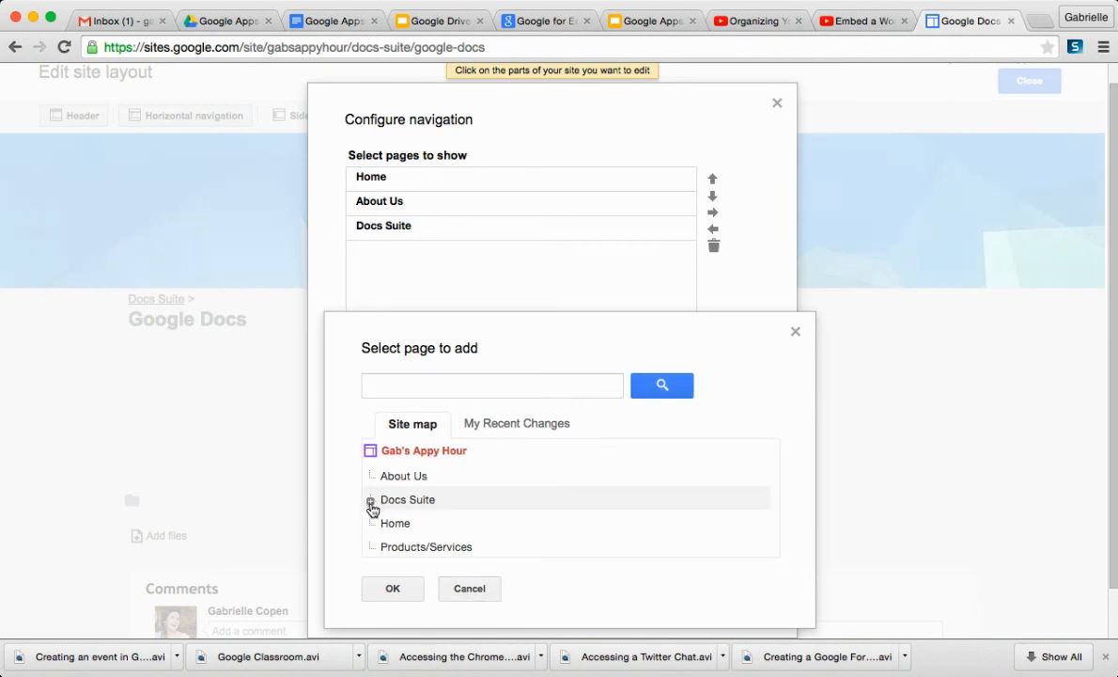
pyautogui.click(370, 502)
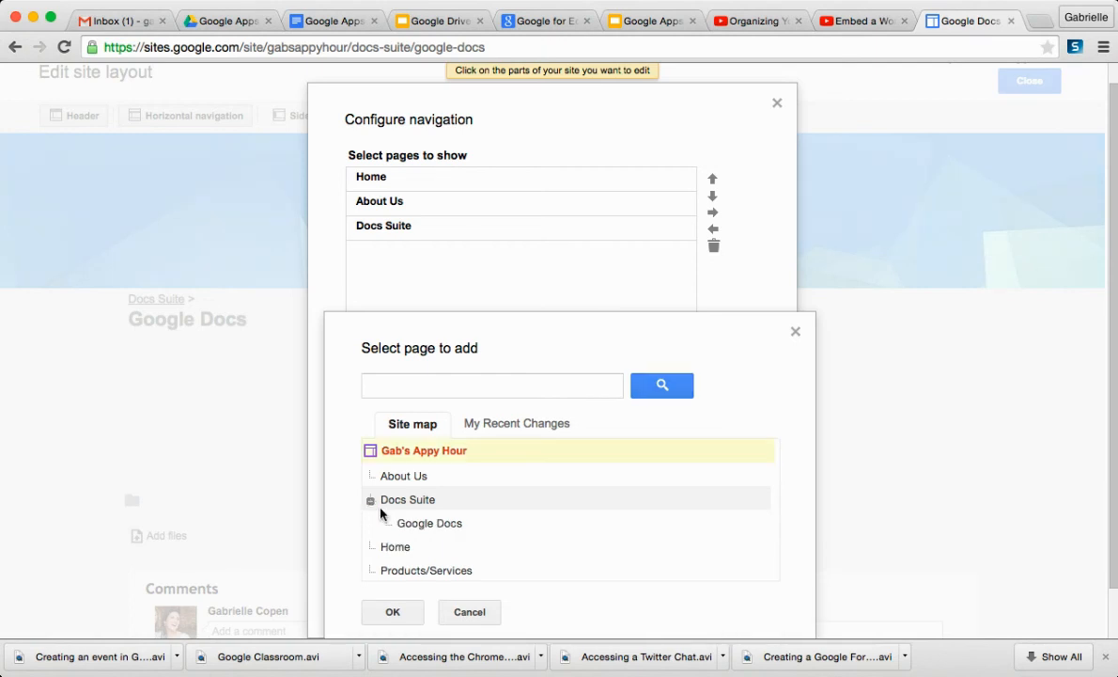
pyautogui.click(414, 525)
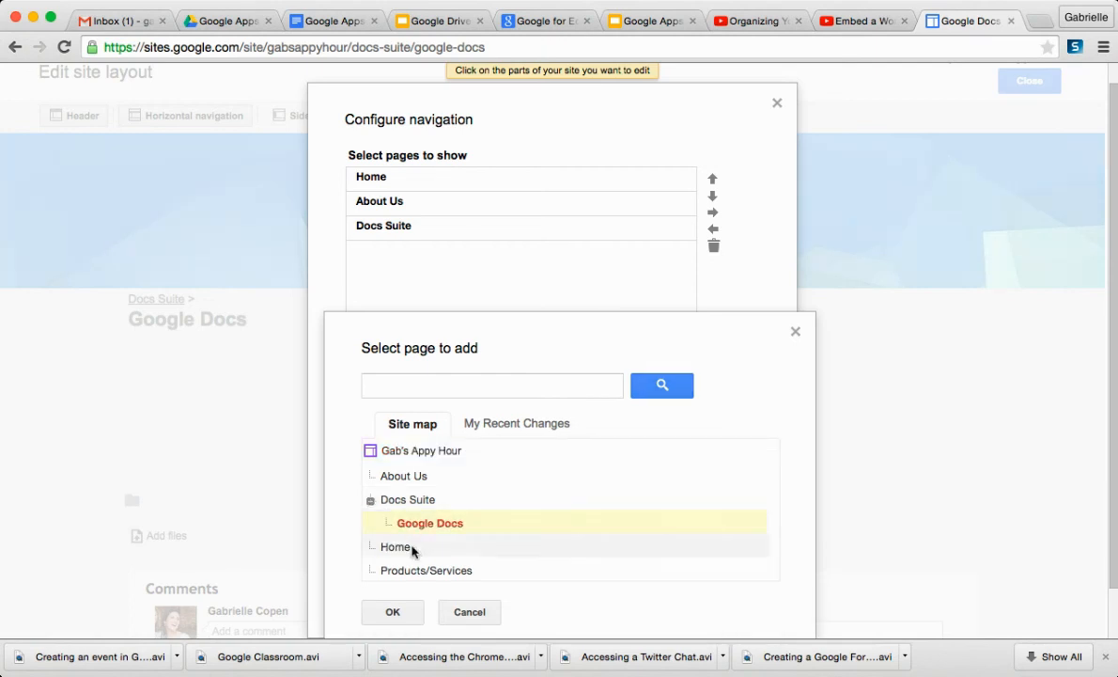
pyautogui.click(407, 614)
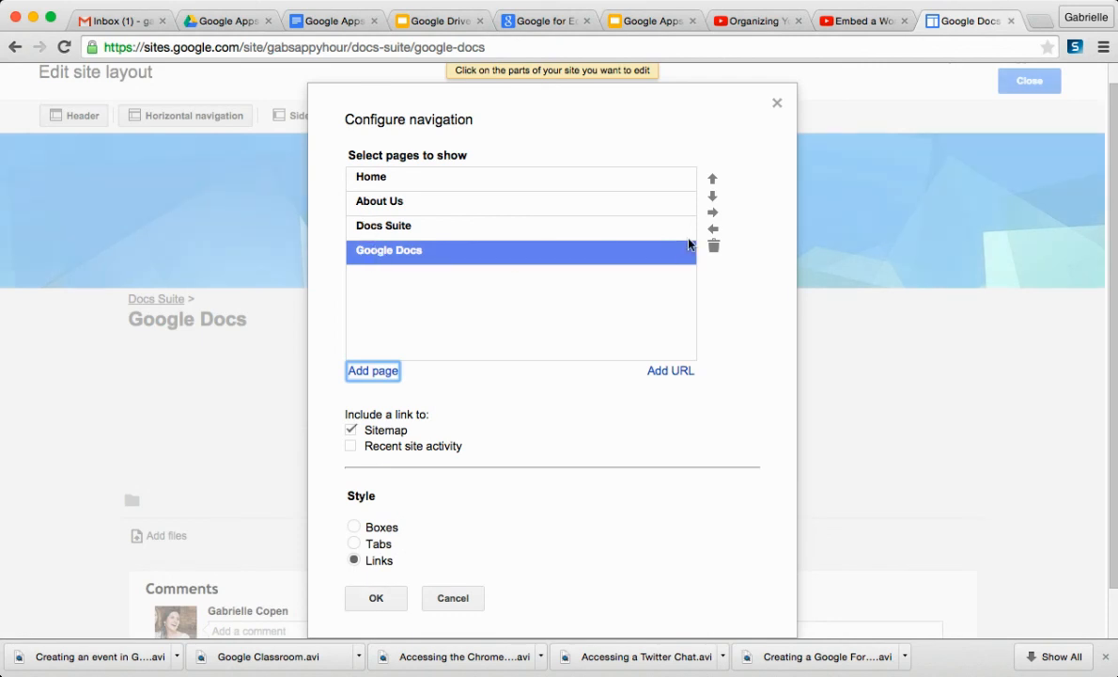
pyautogui.click(714, 217)
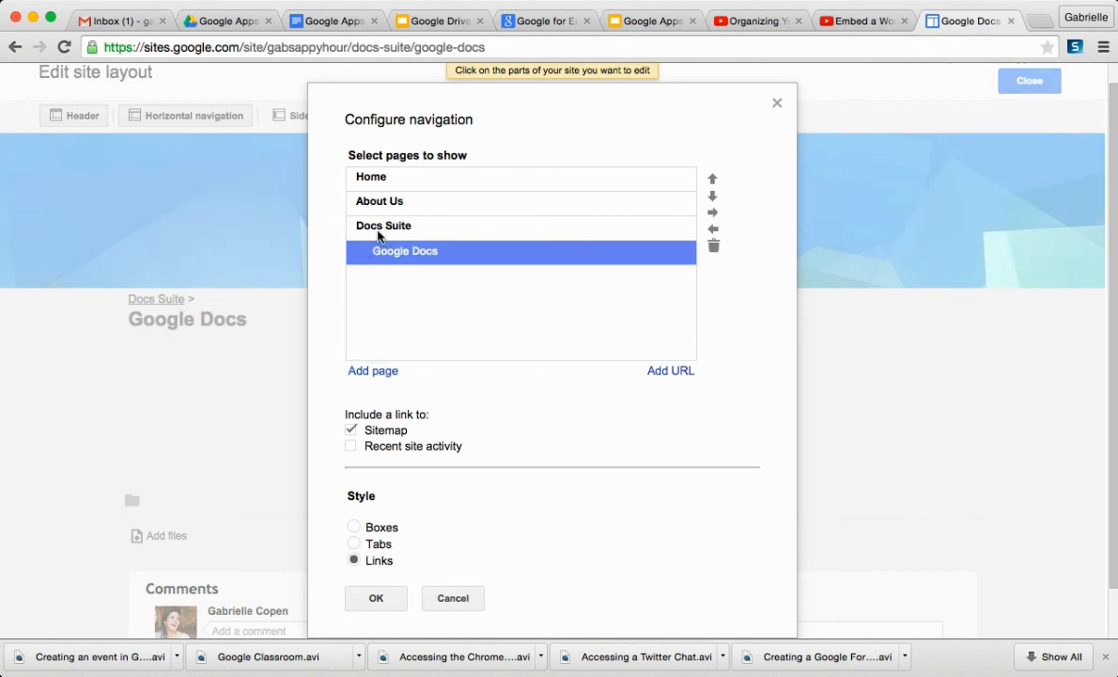
# - Set the navigation style to Boxes, confirm the navigation settings, and close the site layout editor
pyautogui.click(374, 532)
pyautogui.click(376, 601)
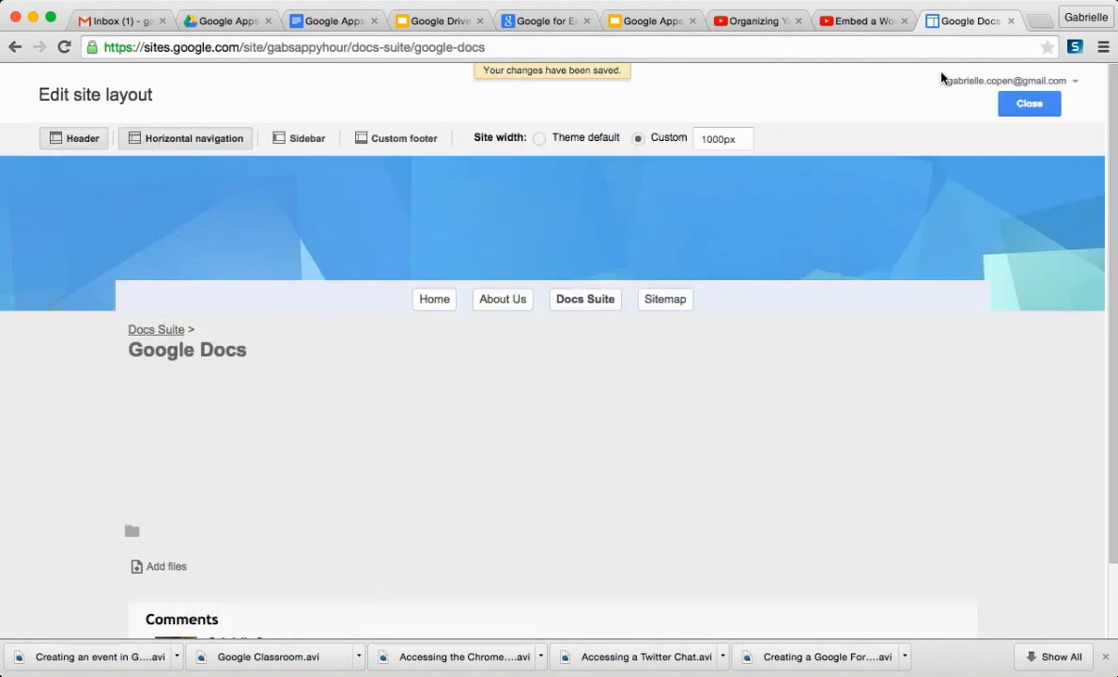
pyautogui.click(1029, 104)
pyautogui.moveTo(582, 268)
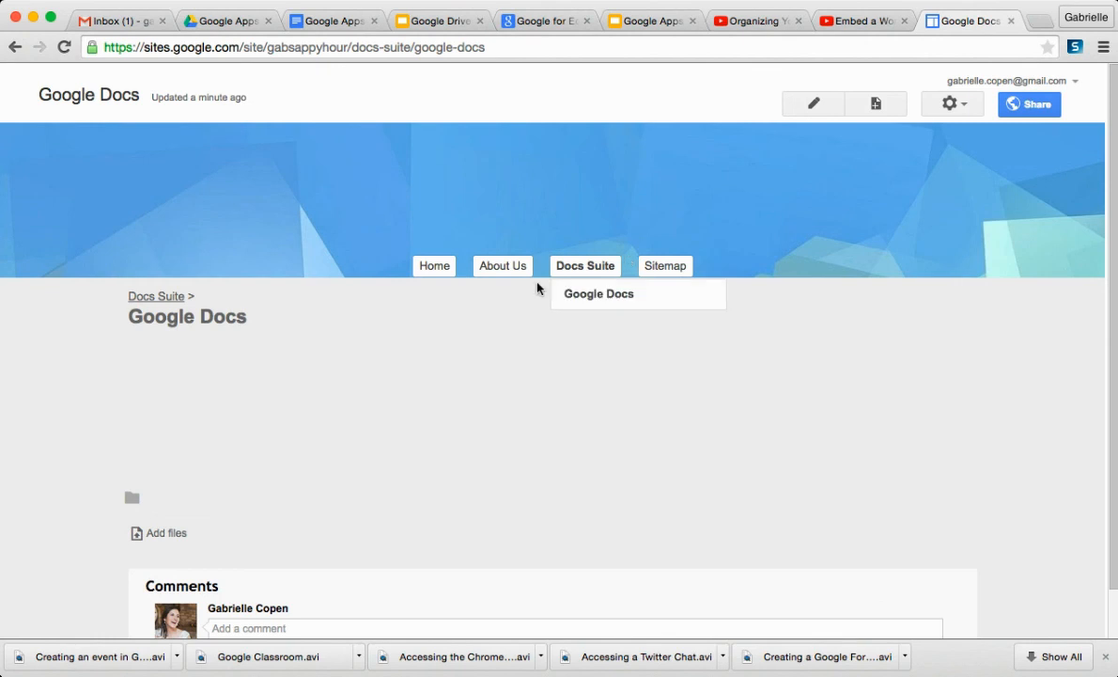